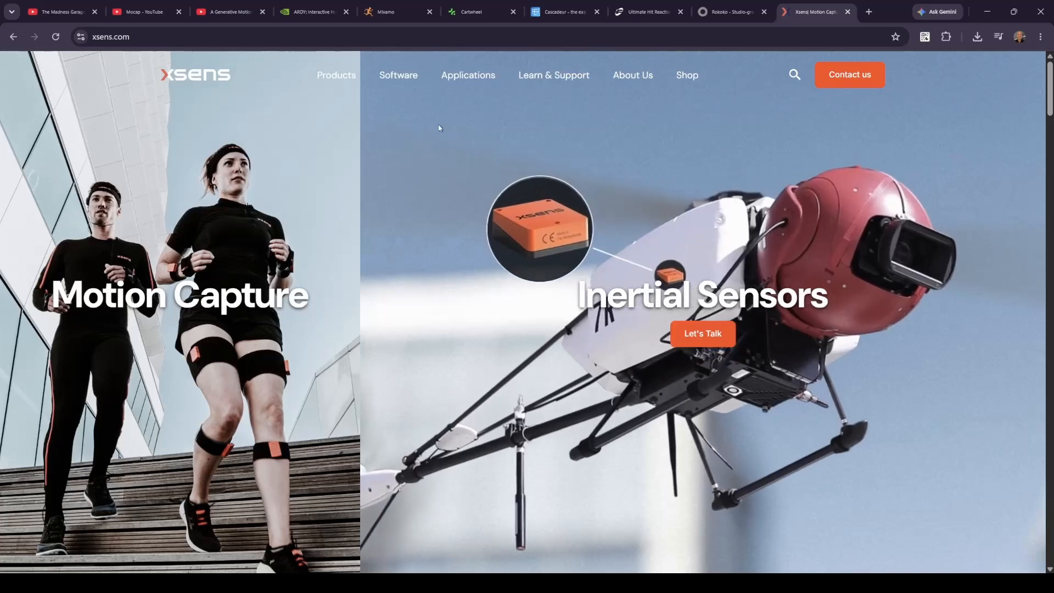
pyautogui.hotkey('ctrl', 'shift', 'Tab')
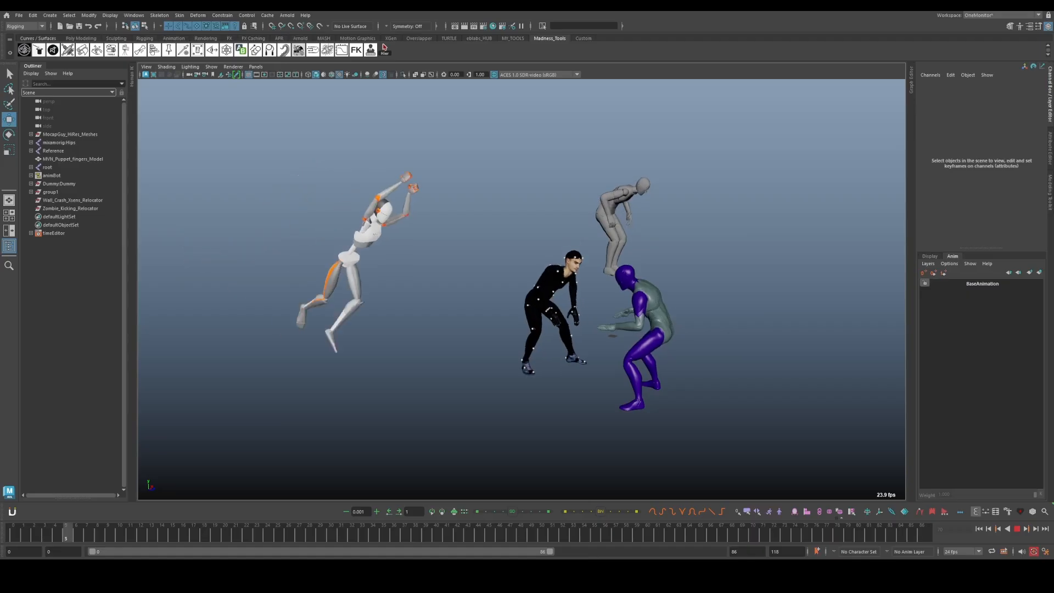
pyautogui.moveTo(465, 311); pyautogui.dragTo(505, 329)
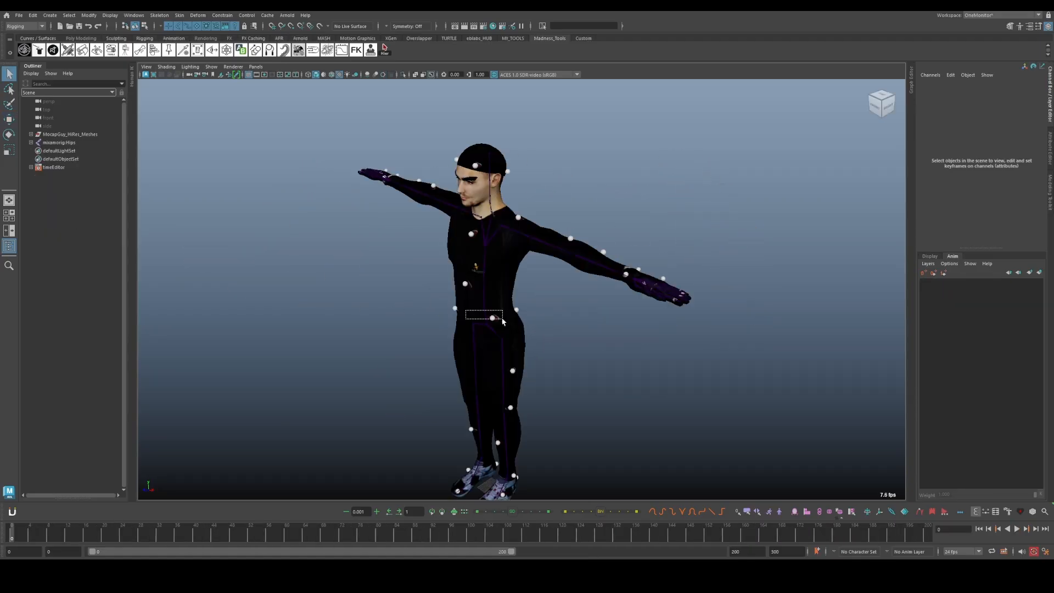
# Import Wall Crash.fbx from the Mixamo clips folder with file content set to Update animation, and play it on the skeleton
pyautogui.click(19, 16)
pyautogui.click(32, 139)
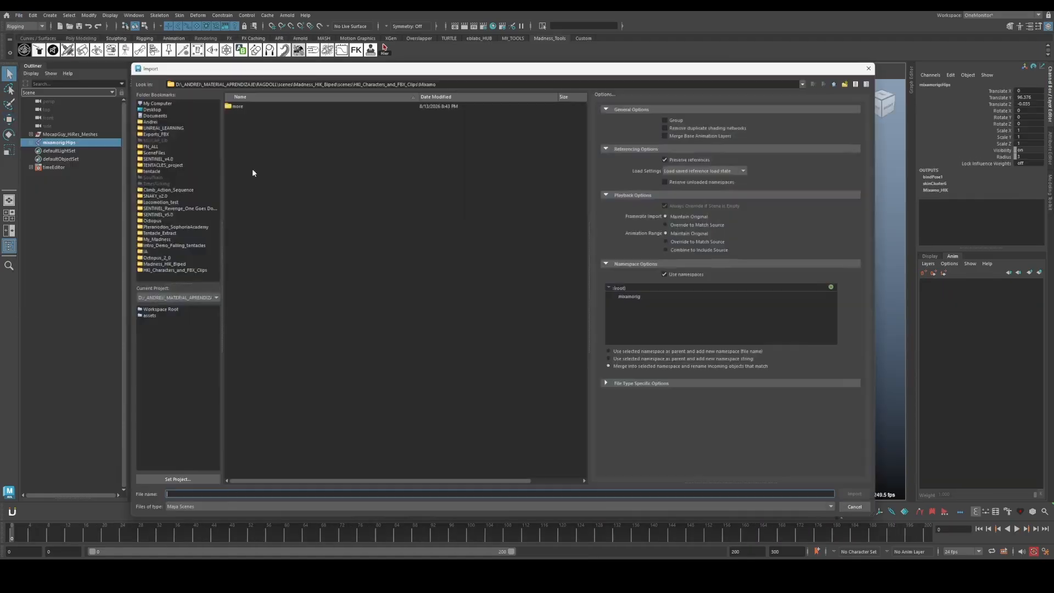
pyautogui.click(175, 270)
pyautogui.doubleClick(241, 114)
pyautogui.click(258, 506)
pyautogui.click(247, 538)
pyautogui.click(256, 159)
pyautogui.scroll(-5, 845, 443)
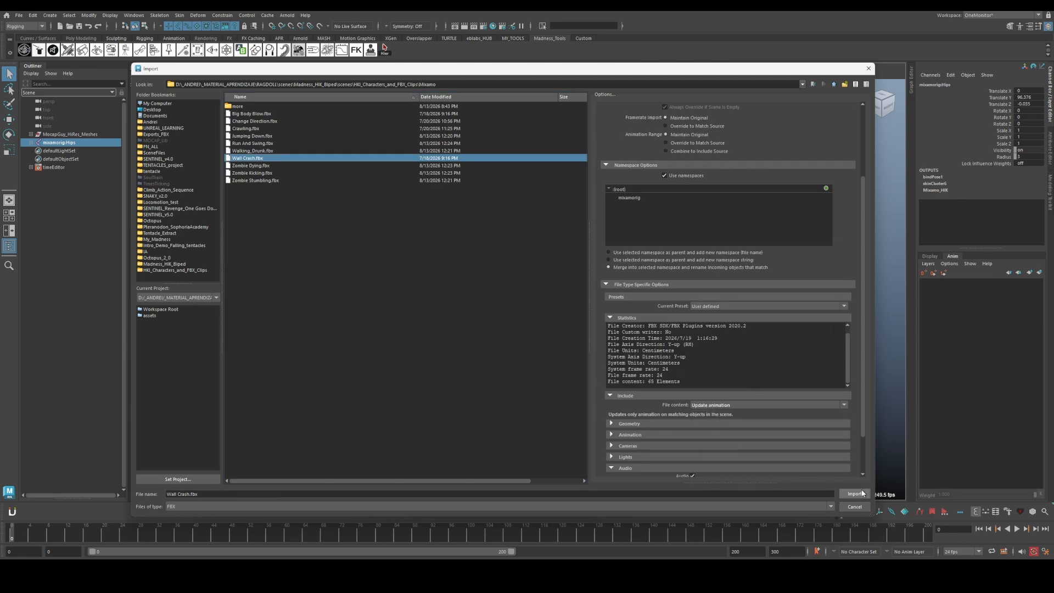
pyautogui.click(854, 493)
pyautogui.hotkey('alt', 'v')
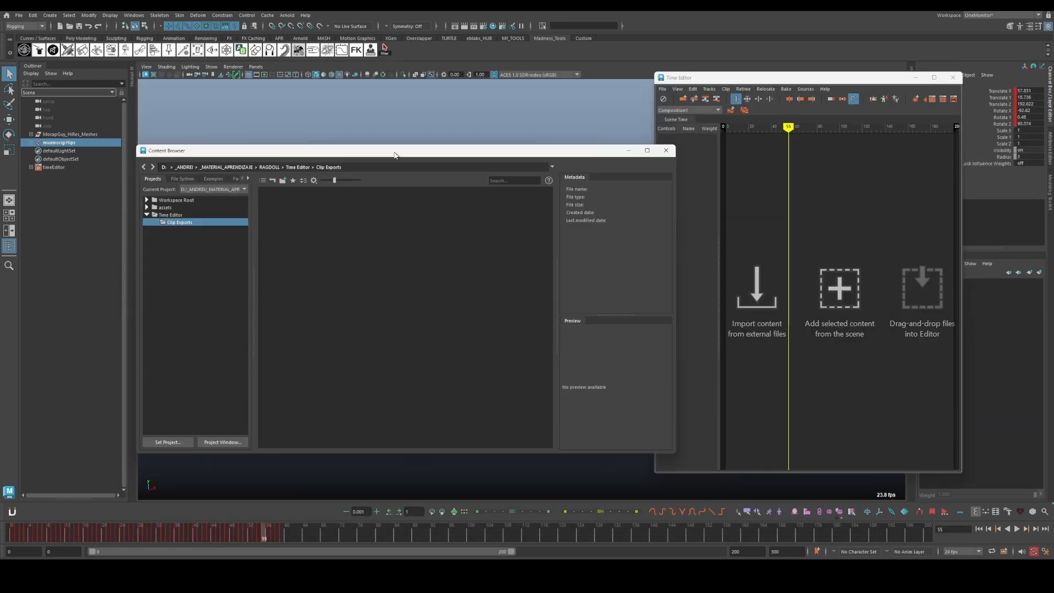
# Add the Big Body Blow.fbx and Change Direction.fbx clips from the Mixamo folder to the Time Editor
pyautogui.moveTo(579, 155); pyautogui.dragTo(532, 155)
pyautogui.moveTo(240, 223); pyautogui.dragTo(734, 165)
pyautogui.moveTo(531, 159); pyautogui.dragTo(529, 247)
pyautogui.moveTo(777, 141); pyautogui.dragTo(748, 141)
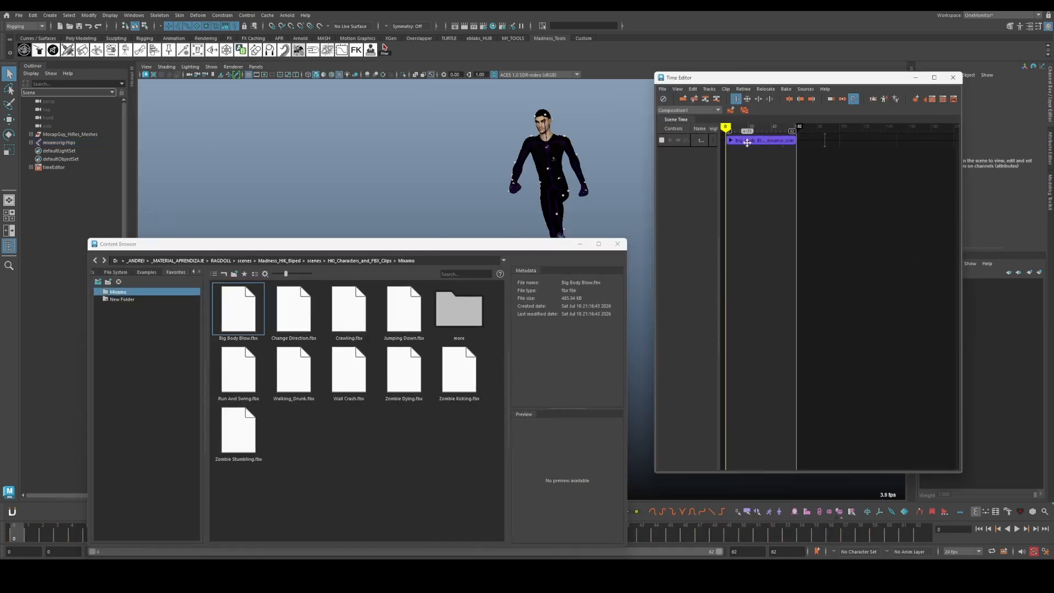
pyautogui.moveTo(310, 321); pyautogui.dragTo(742, 149)
pyautogui.click(670, 141)
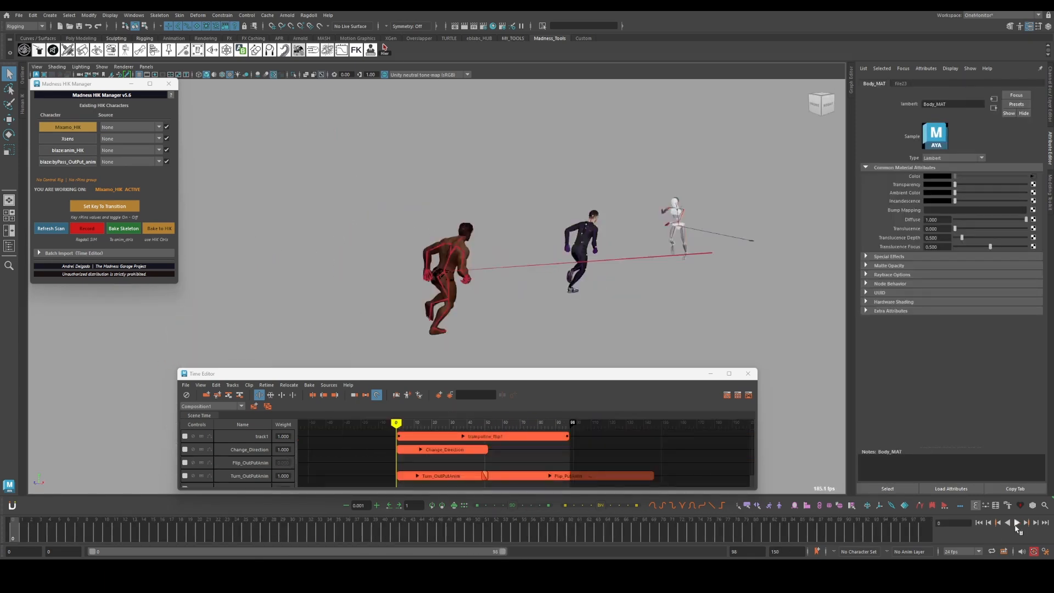
# Play back the animation on the scene's characters
pyautogui.click(1016, 523)
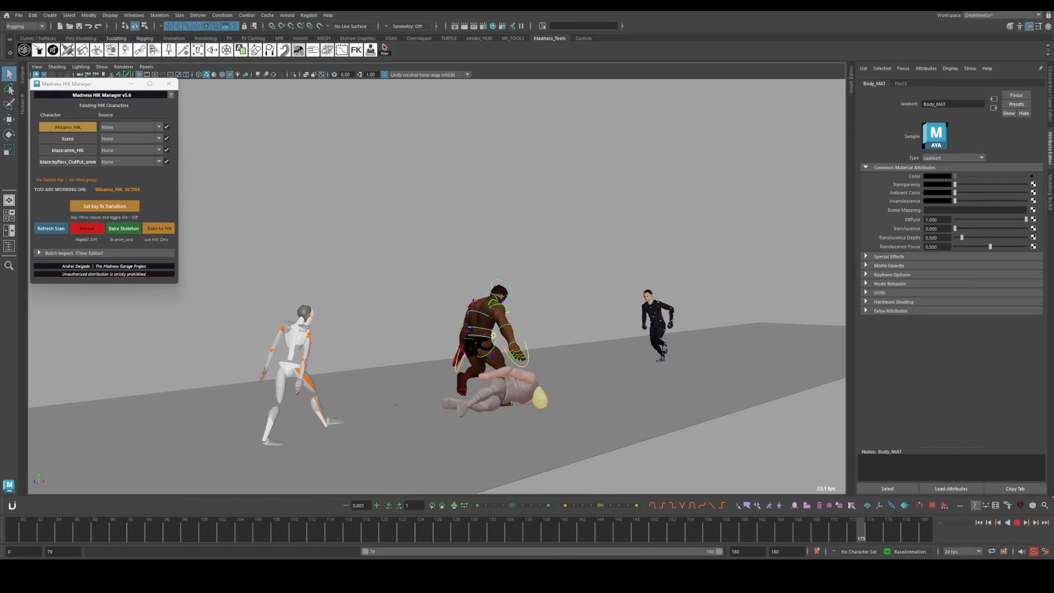
pyautogui.click(199, 241)
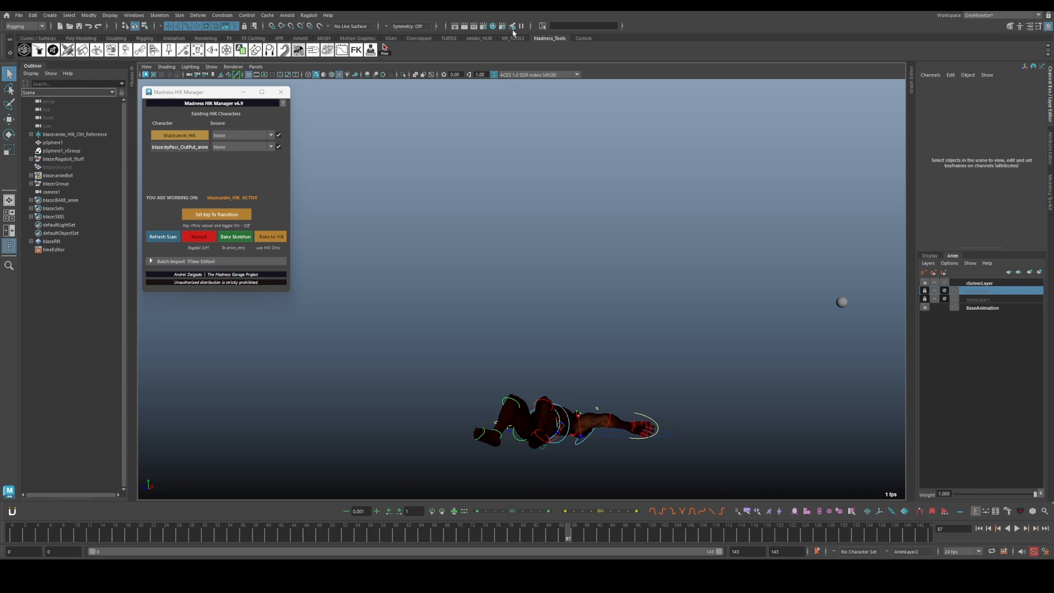
# Set the viewport's view transform to Unity neutral tone-map and play the ragdoll animation from an earlier frame
pyautogui.click(517, 75)
pyautogui.click(519, 100)
pyautogui.click(267, 534)
pyautogui.hotkey('alt', 'v')
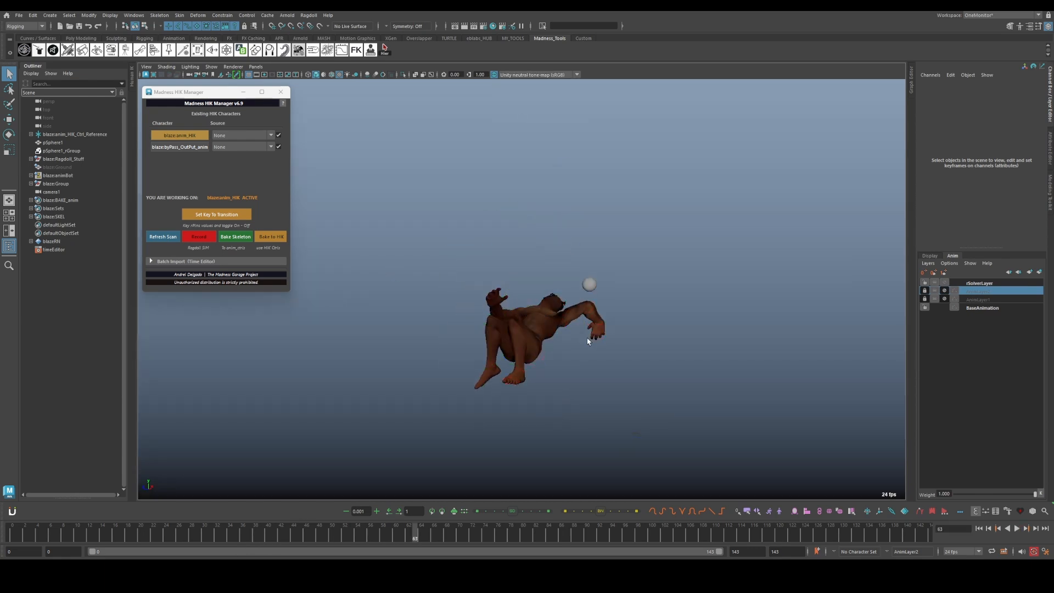
pyautogui.hotkey('alt', 'v')
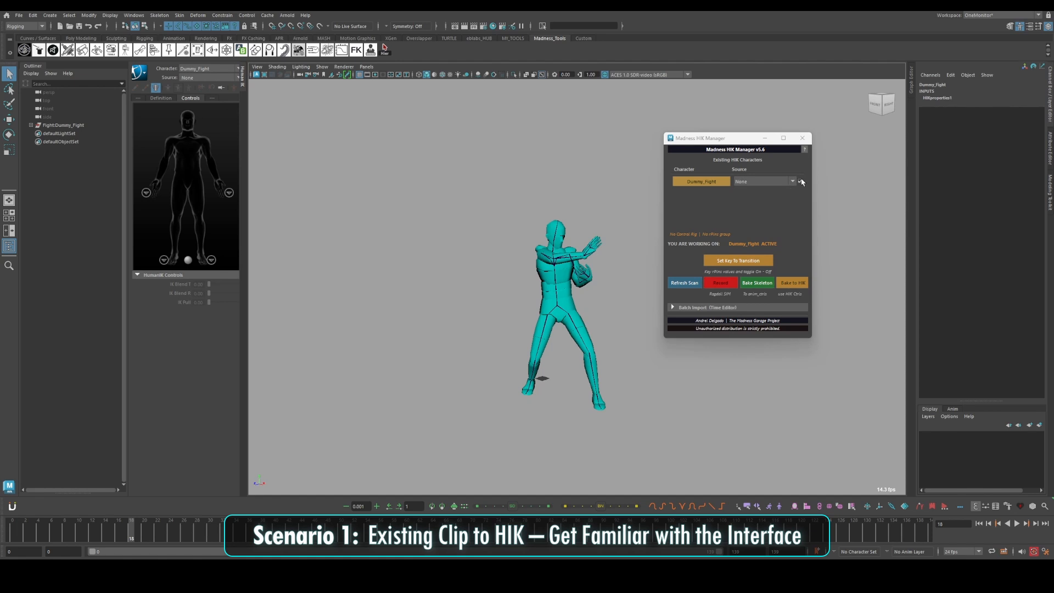
# Import the Human IK example character alongside Dummy_Fight and rescan the scene for HIK characters
pyautogui.click(693, 185)
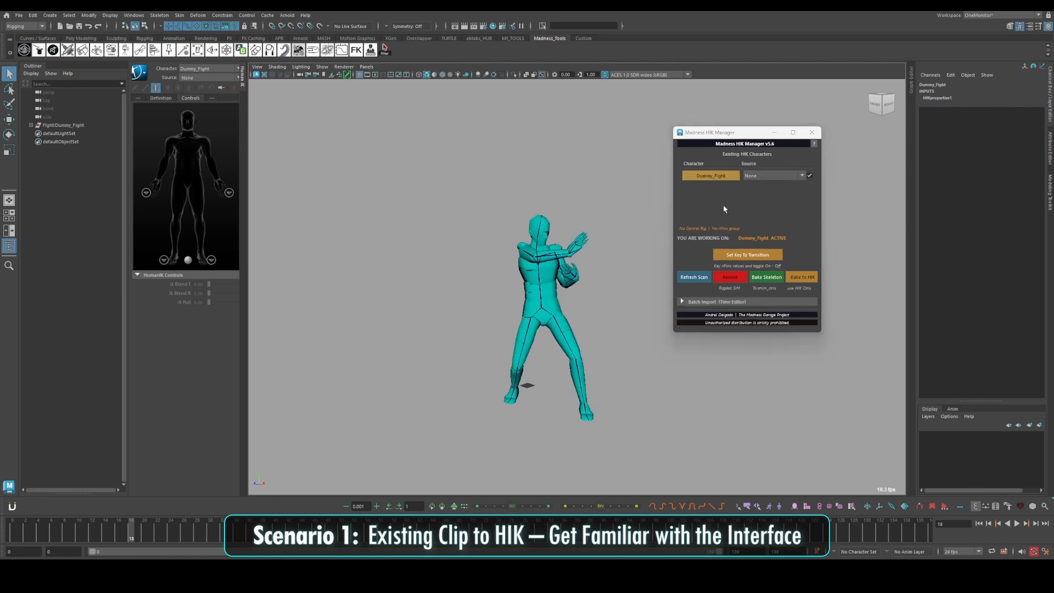
pyautogui.click(810, 176)
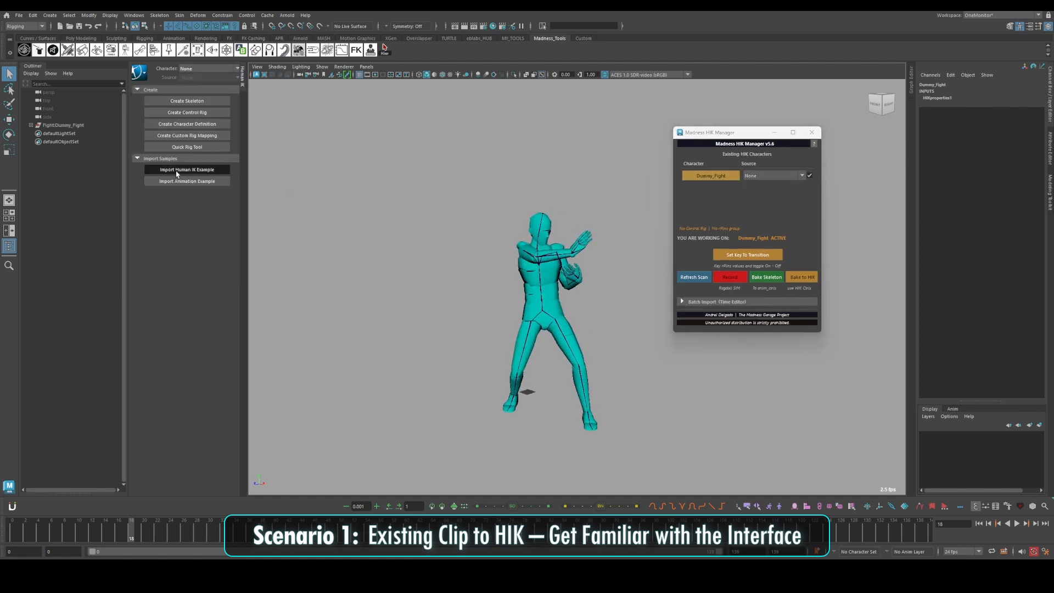
pyautogui.click(177, 170)
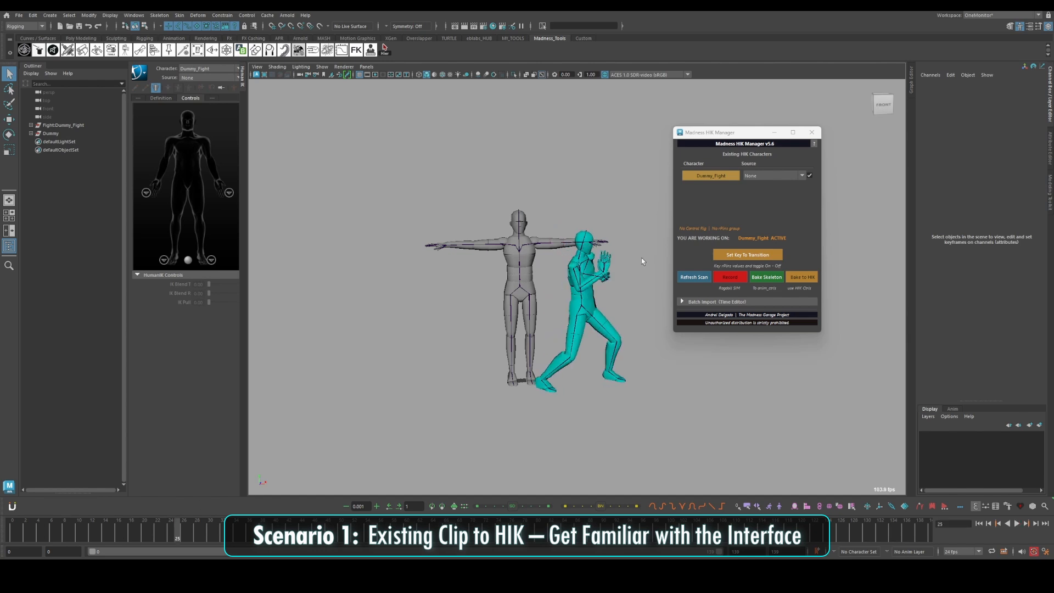
pyautogui.click(696, 277)
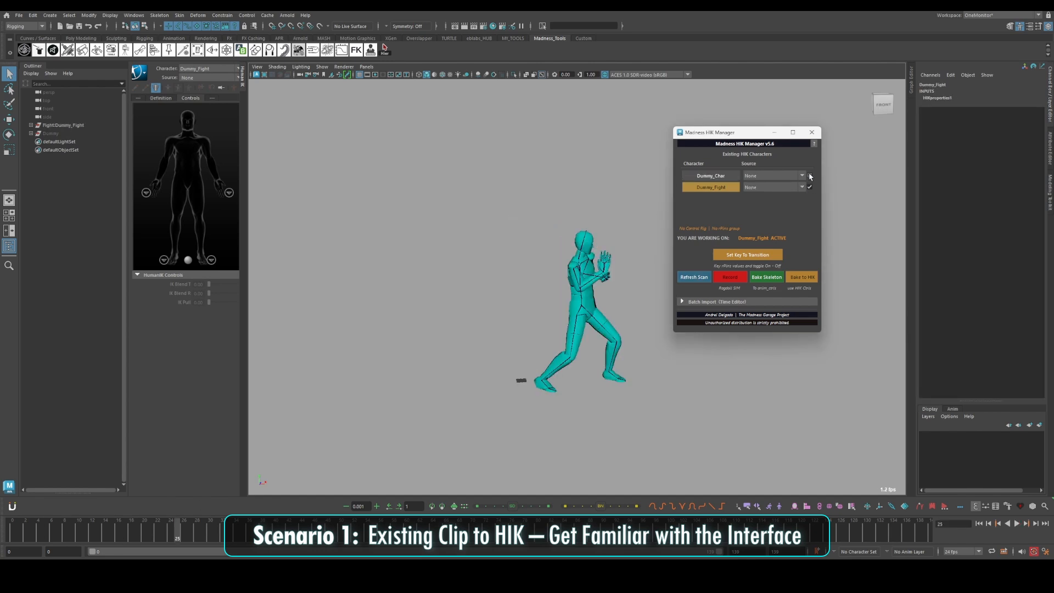
# Set Dummy_Fight as the source for Dummy_Char and play back the retargeted fight animation
pyautogui.click(767, 194)
pyautogui.hotkey('alt', 'v')
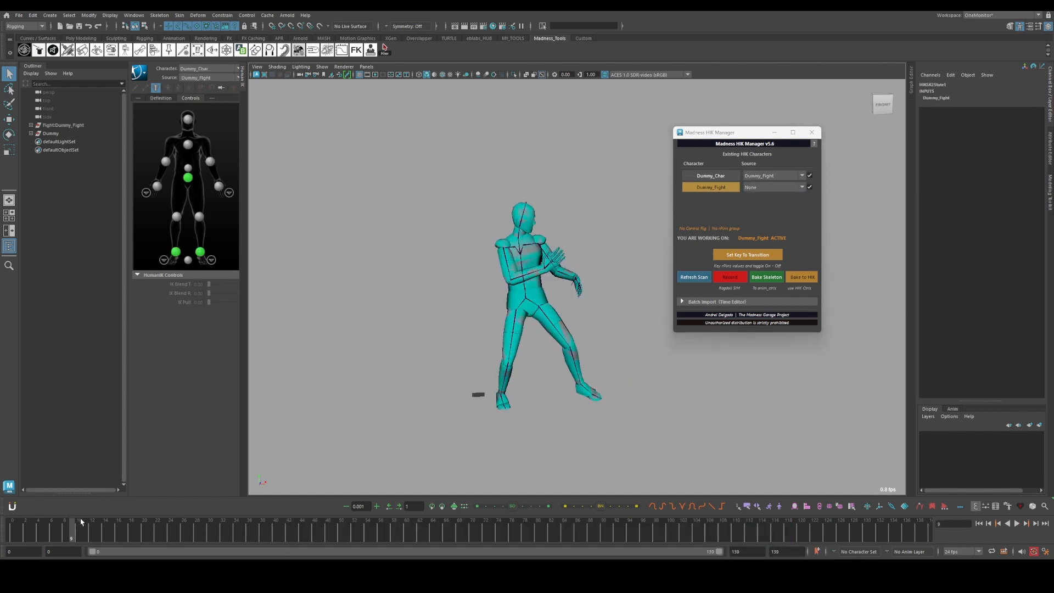
pyautogui.hotkey('alt', 'v')
pyautogui.moveTo(733, 133); pyautogui.dragTo(373, 116)
pyautogui.hotkey('alt', 'v')
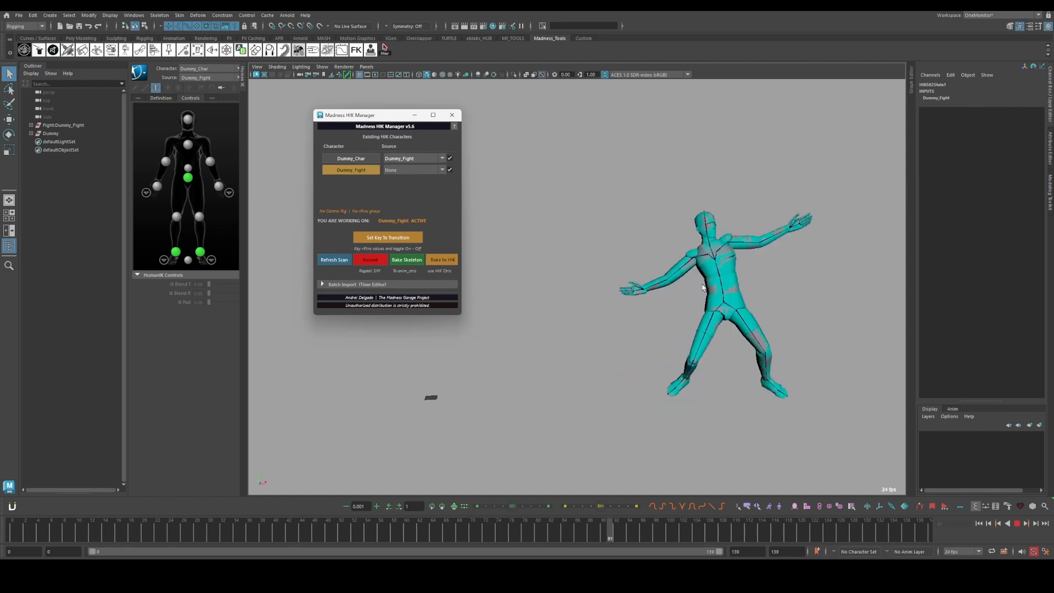
pyautogui.hotkey('alt', 'v')
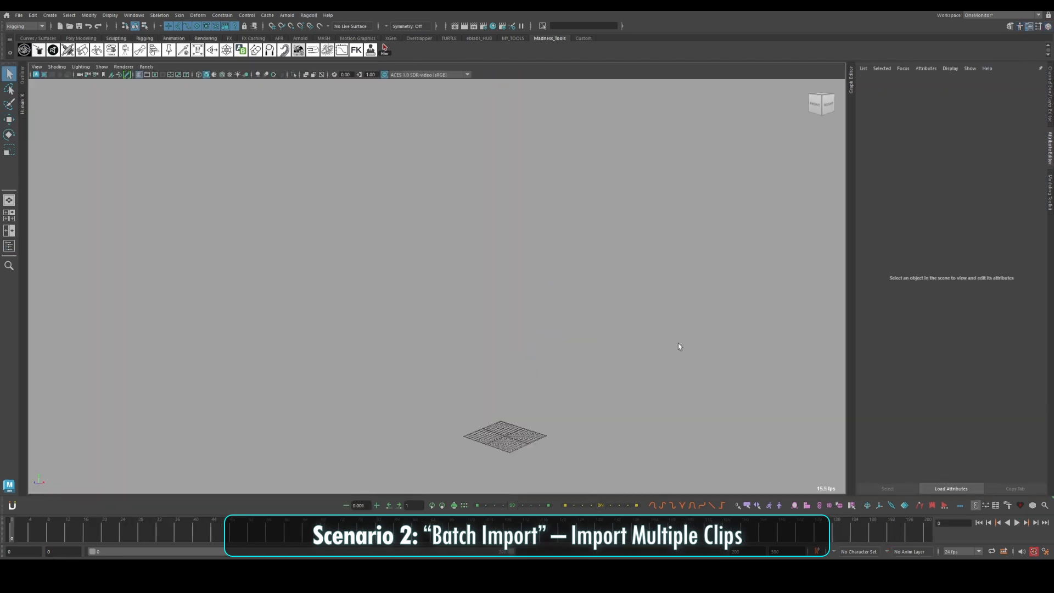
# Import the Mixamo_HIK.ma character into the empty scene and open the Madness HIK Manager
pyautogui.click(19, 15)
pyautogui.click(36, 109)
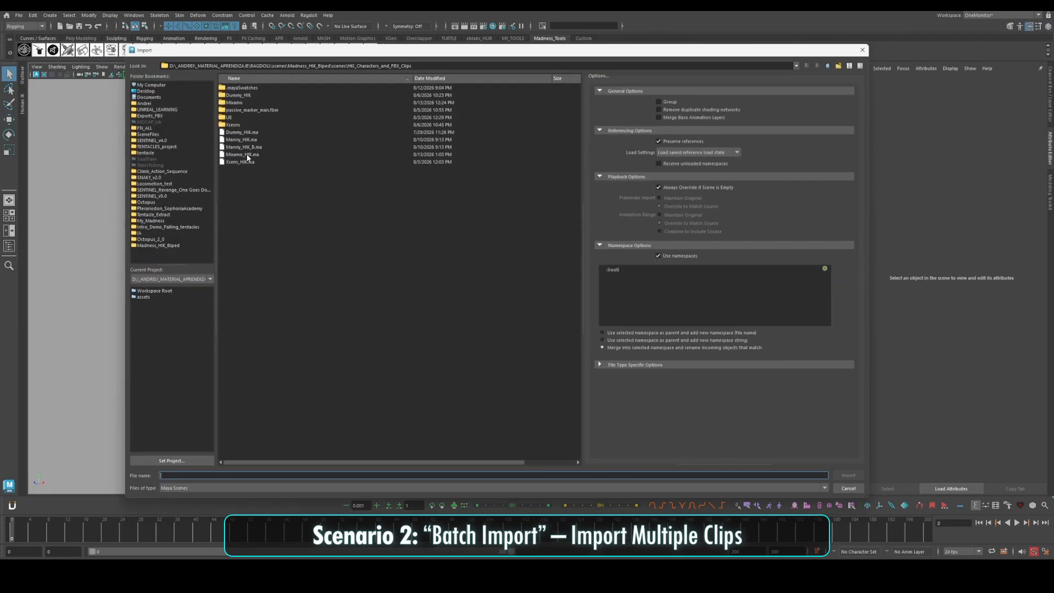
pyautogui.doubleClick(247, 155)
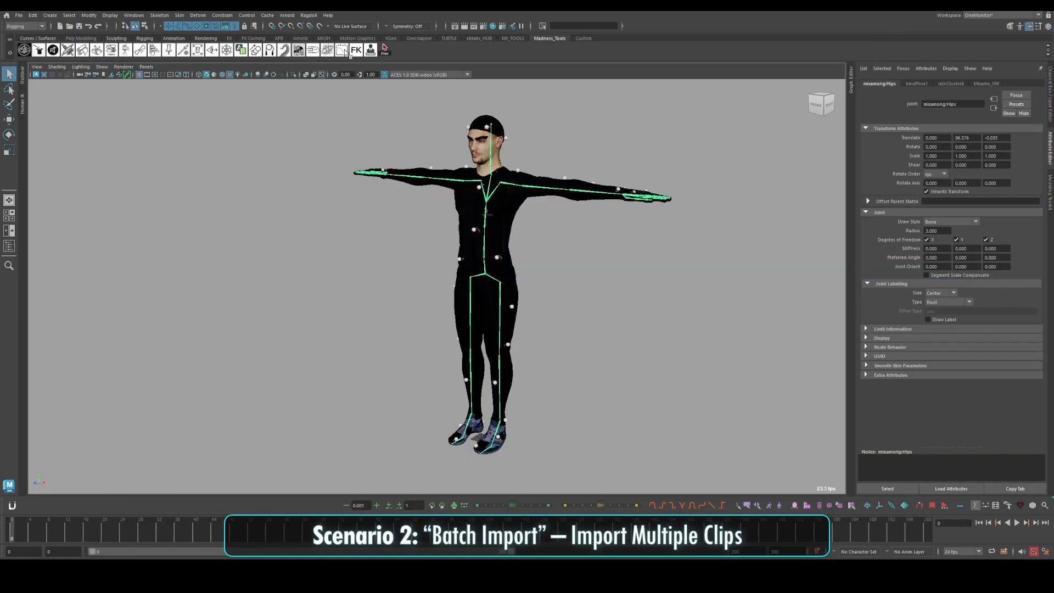
pyautogui.click(371, 51)
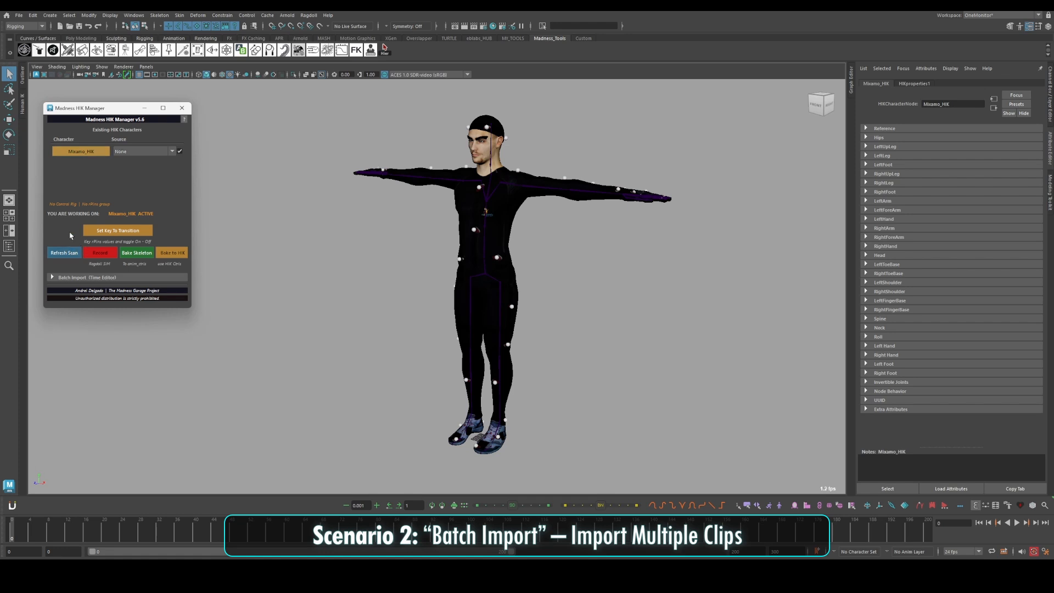
# Set the batch import FBX folder to Mixamo and import all its clips into the Time Editor
pyautogui.click(103, 277)
pyautogui.click(174, 295)
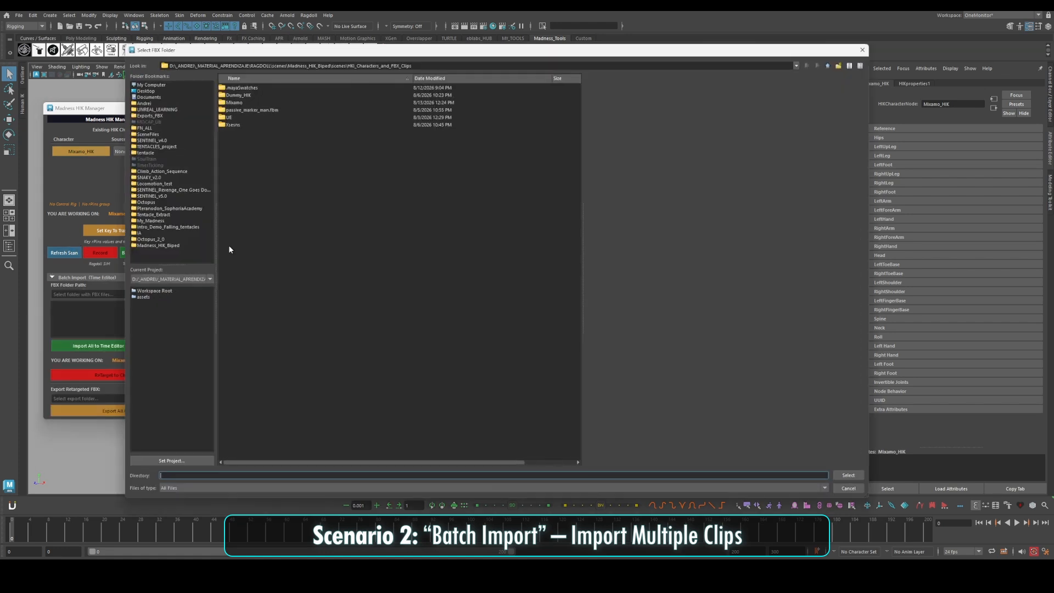
pyautogui.click(235, 102)
pyautogui.click(849, 475)
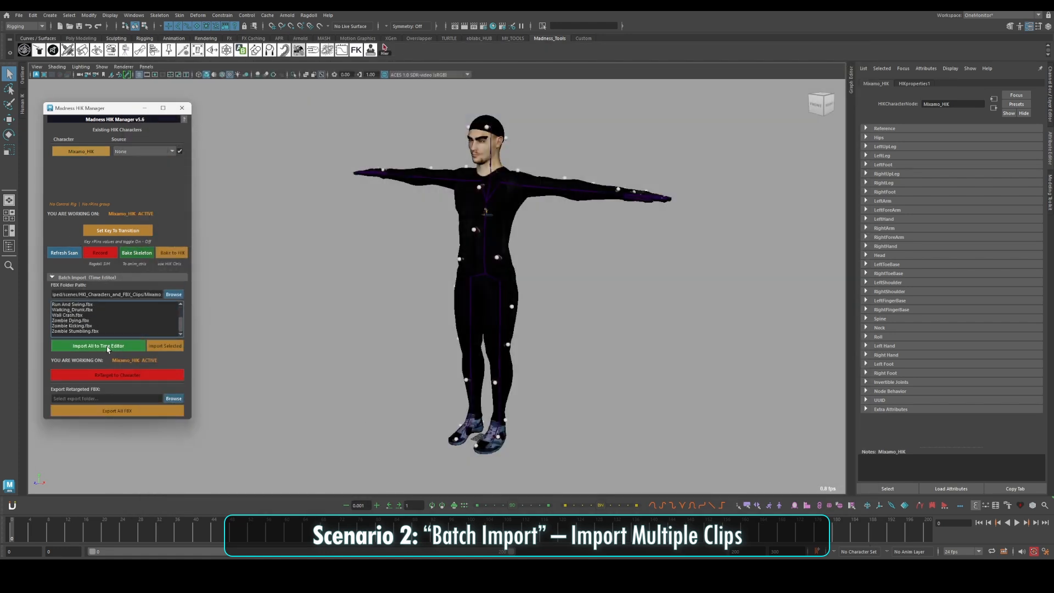
pyautogui.click(98, 346)
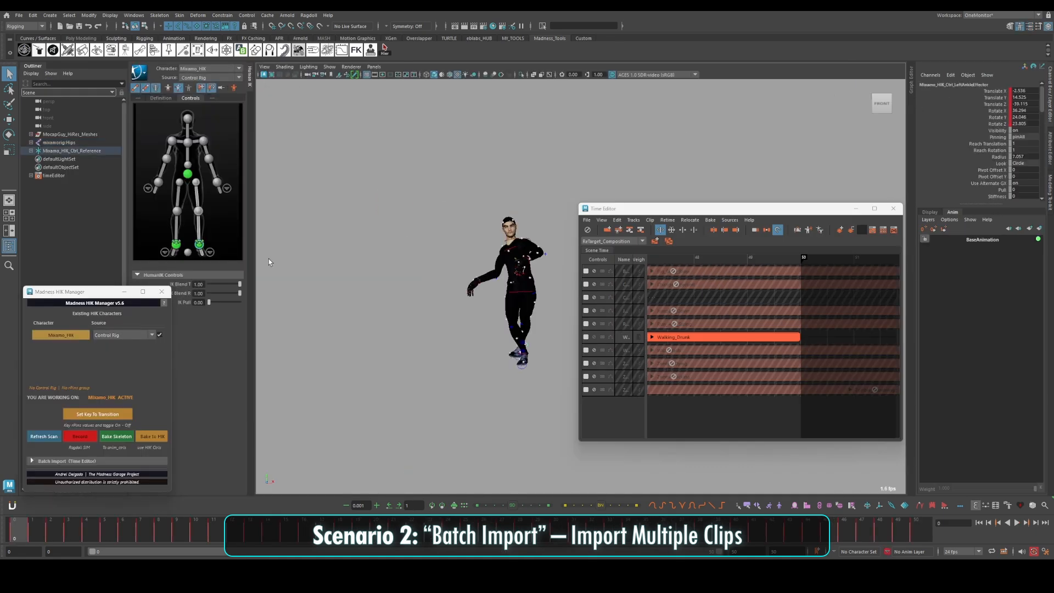
# Try to adjust a control of the Mixamo_HIK control rig on the Walking_Drunk clip
pyautogui.click(513, 348)
pyautogui.keyDown('alt'); pyautogui.moveTo(299, 247); pyautogui.dragTo(351, 250); pyautogui.keyUp('alt')
pyautogui.click(469, 286)
pyautogui.moveTo(469, 285); pyautogui.dragTo(467, 297)
pyautogui.hotkey('ctrl', 'z')
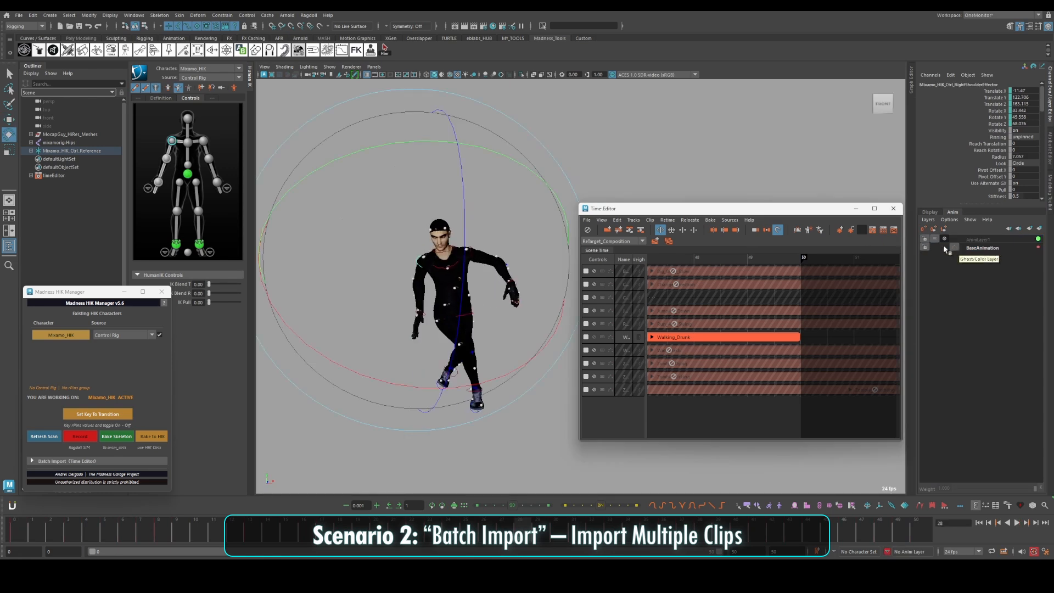
# Unmute the animation layer above BaseAnimation, play back the walk, and rename the layer CR_Keys
pyautogui.click(944, 239)
pyautogui.hotkey('alt', 'v')
pyautogui.click(985, 239)
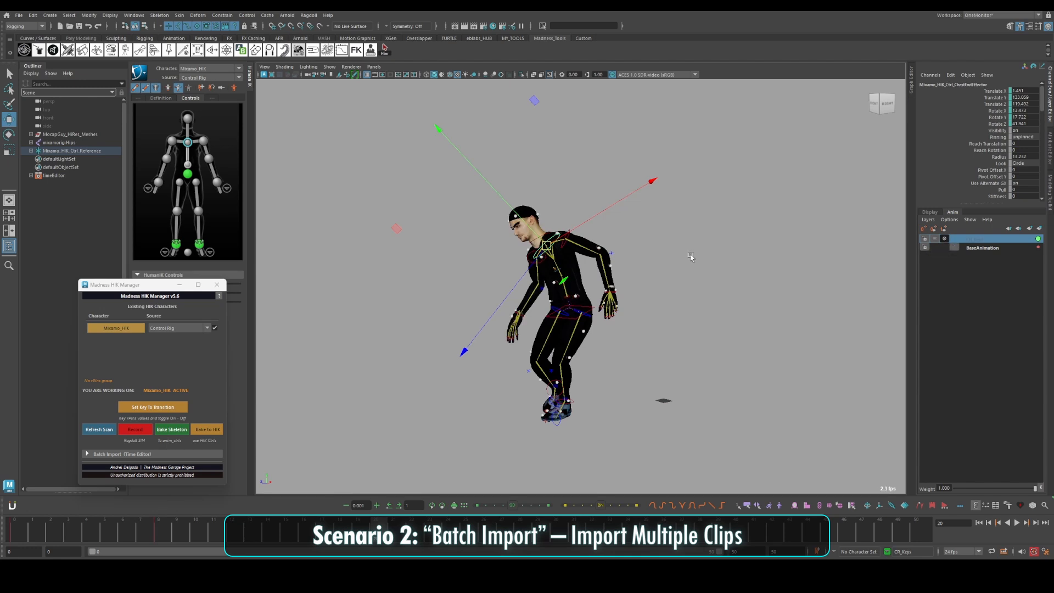
# Set Mixamo_HIK's source to None and select its whole skeleton for keying on the SKEL_ANIM layer
pyautogui.click(165, 338)
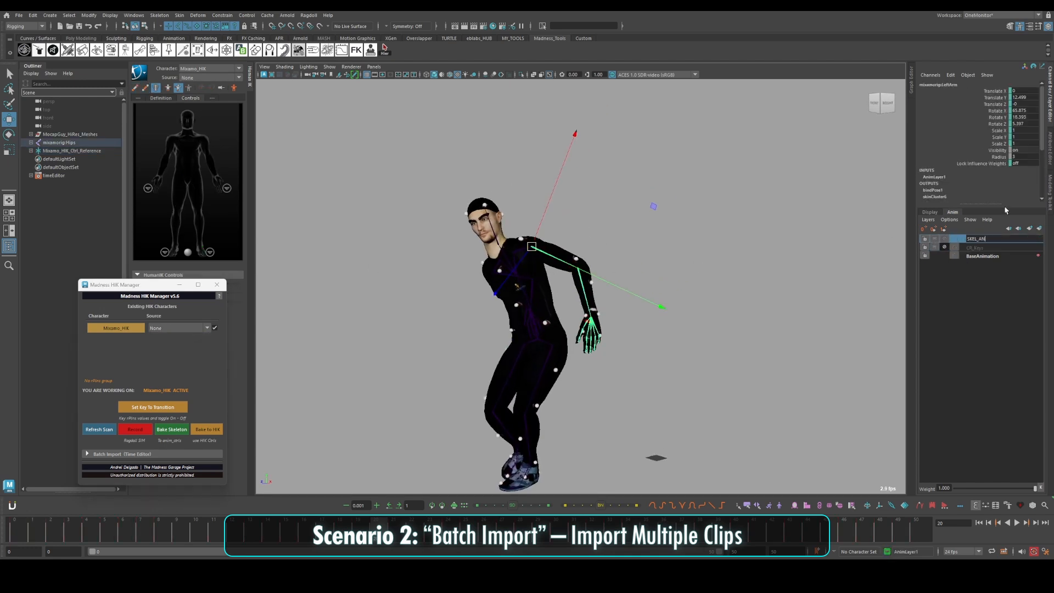
pyautogui.scroll(1, 547, 239)
pyautogui.press('q')
pyautogui.click(491, 237)
pyautogui.press('e')
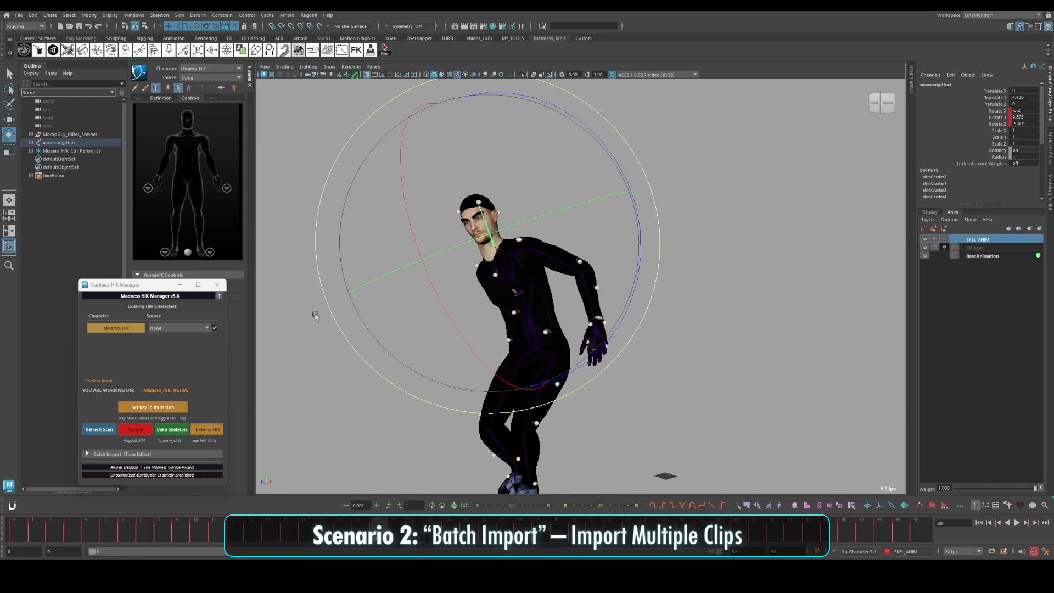
pyautogui.rightClick(133, 329)
pyautogui.click(152, 343)
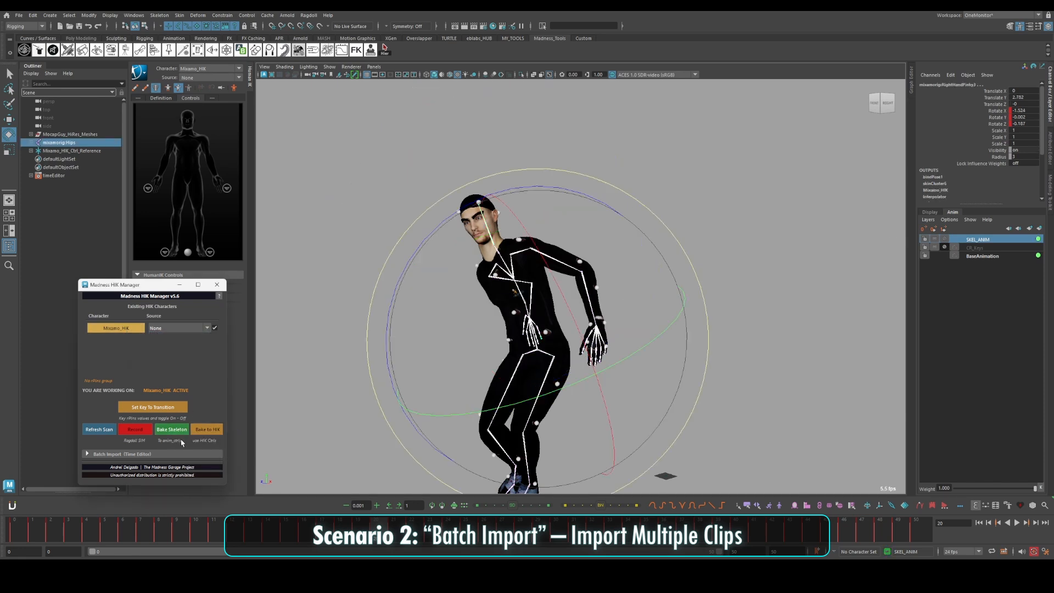
# Rotate the skeleton's head joint on the SKEL_ANIM layer to change the walking character's head pose
pyautogui.keyDown('alt'); pyautogui.moveTo(495, 357); pyautogui.dragTo(582, 357); pyautogui.keyUp('alt')
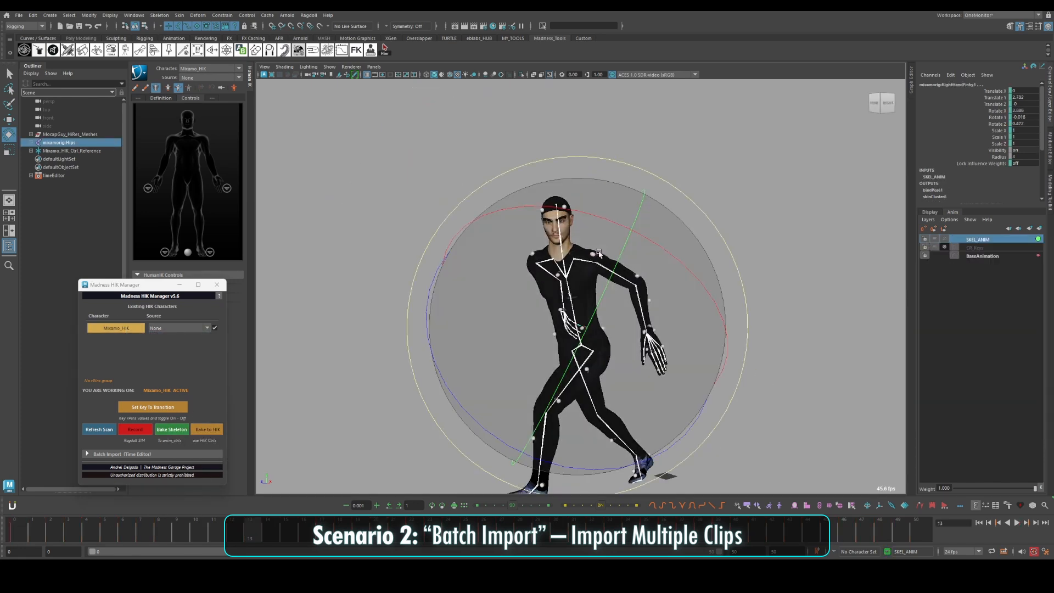
pyautogui.press('q')
pyautogui.click(562, 234)
pyautogui.press('e')
pyautogui.moveTo(565, 242); pyautogui.dragTo(521, 220)
# Rotate the skeleton's spine joints one after another to change the torso pose on the SKEL_ANIM layer
pyautogui.press('q')
pyautogui.click(563, 276)
pyautogui.press('e')
pyautogui.moveTo(562, 276); pyautogui.dragTo(541, 326)
pyautogui.click(563, 301)
pyautogui.press('e')
pyautogui.click(566, 330)
pyautogui.press('e')
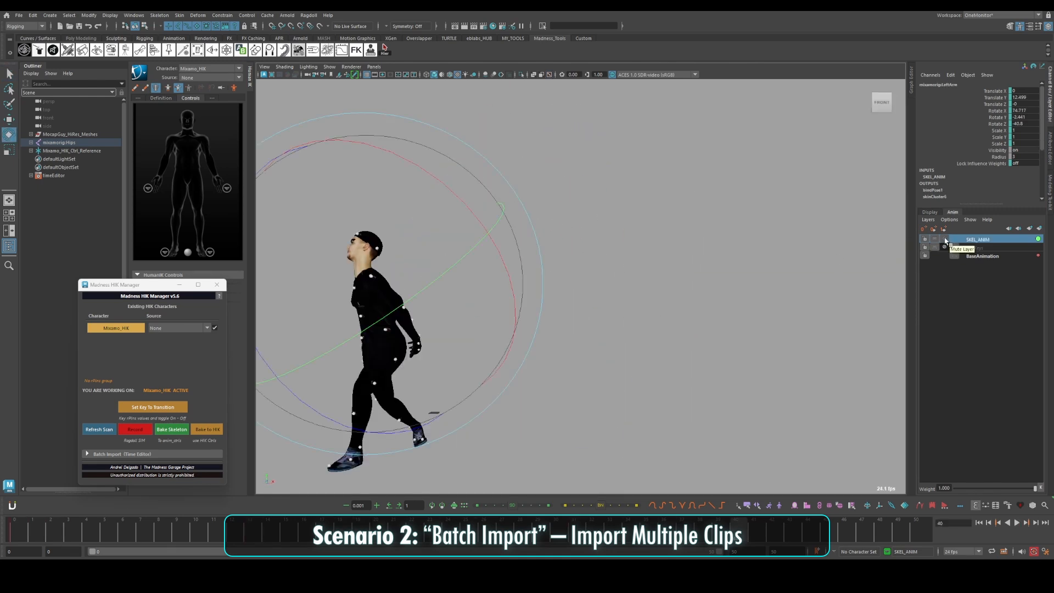
# Compare the walk with the SKEL_ANIM layer muted and unmuted
pyautogui.click(945, 240)
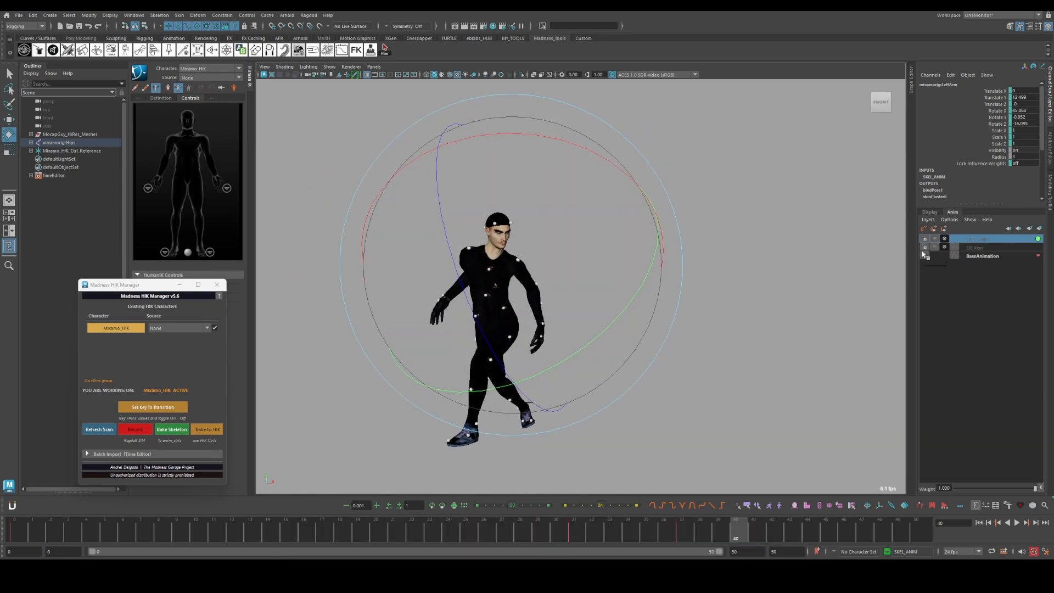
pyautogui.click(944, 240)
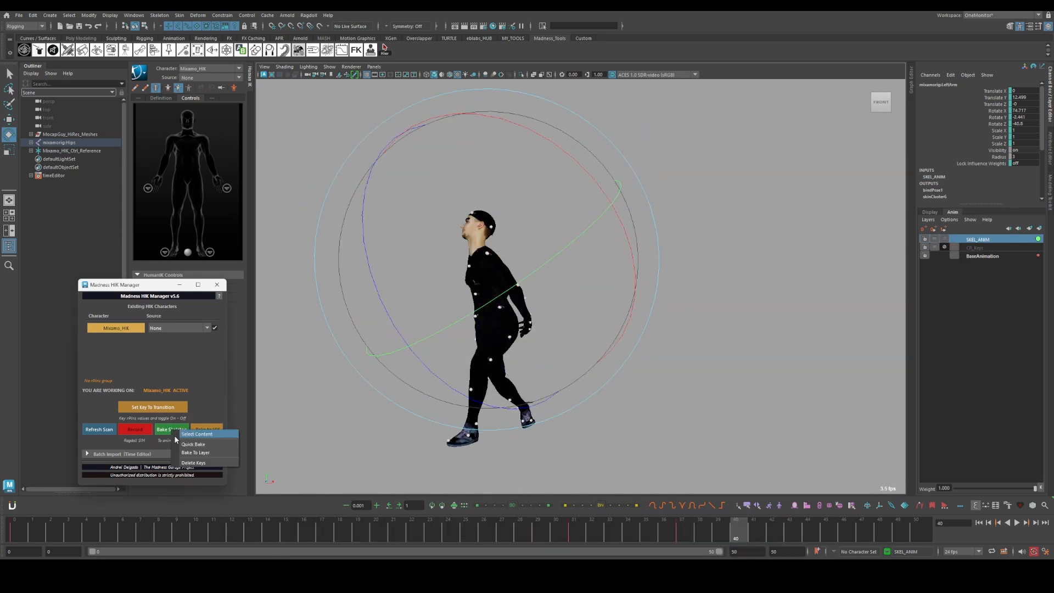
# Bake the Mixamo_HIK skeleton to an animation layer and toggle the muting of the layers to compare it with SKEL_ANIM
pyautogui.click(974, 248)
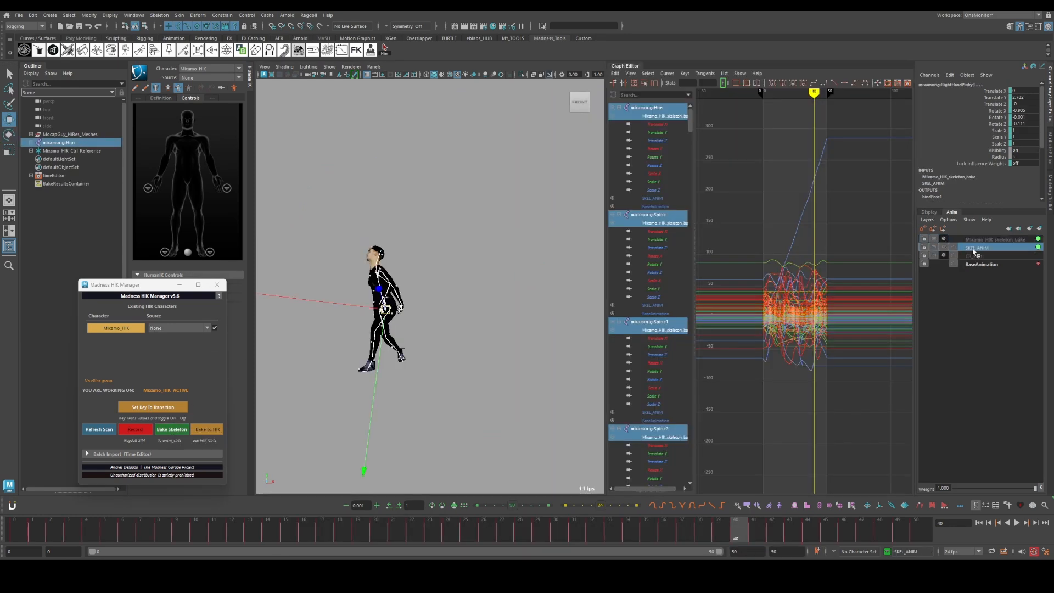
pyautogui.keyDown('alt'); pyautogui.keyDown('shift'); pyautogui.moveTo(780, 306); pyautogui.dragTo(851, 299, button='right'); pyautogui.keyUp('shift'); pyautogui.keyUp('alt')
pyautogui.click(944, 248)
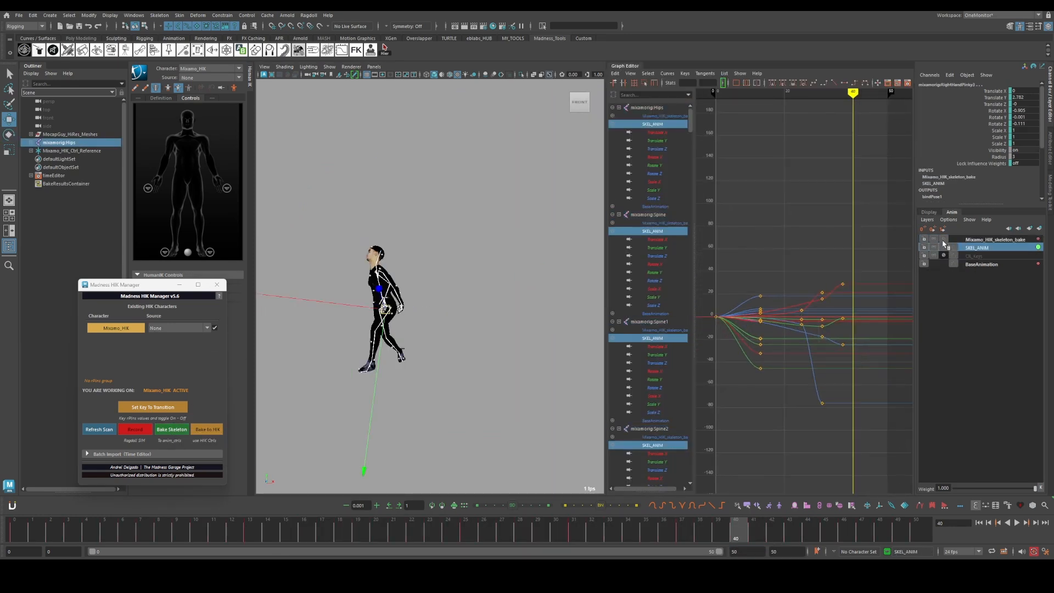
pyautogui.click(943, 244)
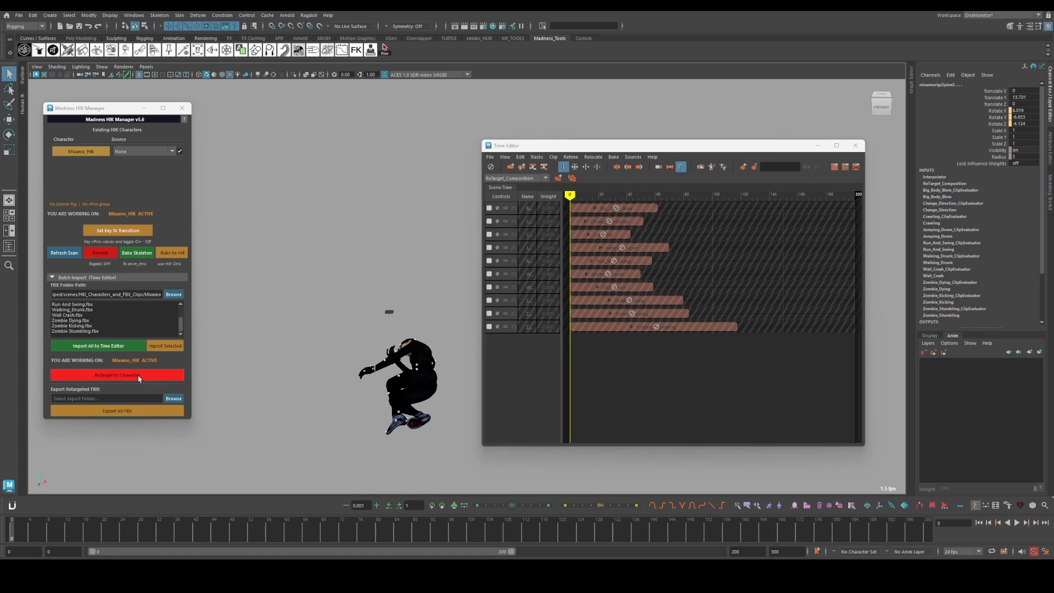
# Make Mixamo_HIK the working character and retarget all the imported Time Editor clips to it
pyautogui.click(90, 151)
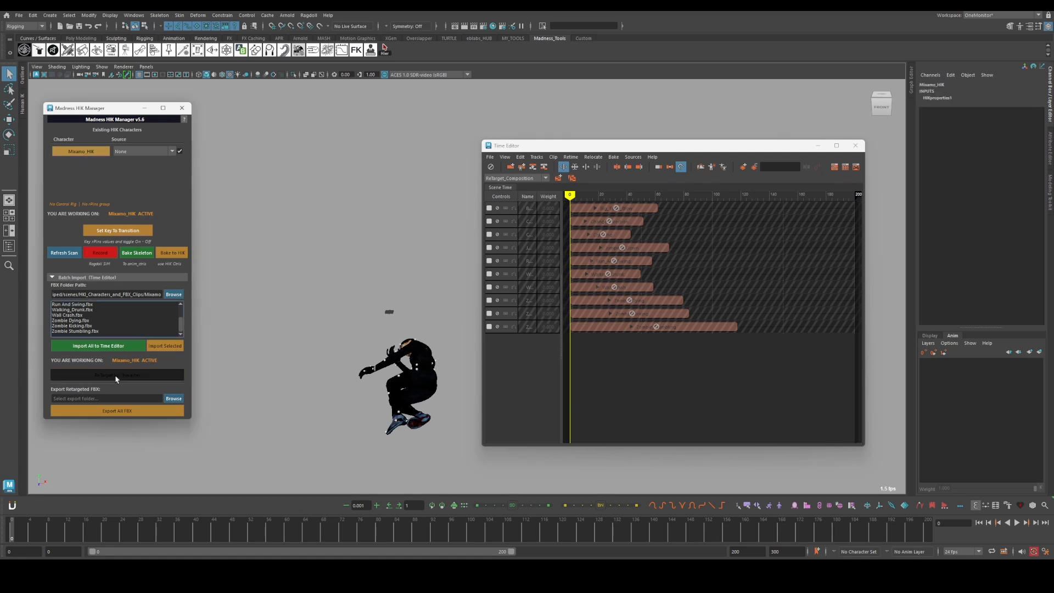
pyautogui.click(117, 376)
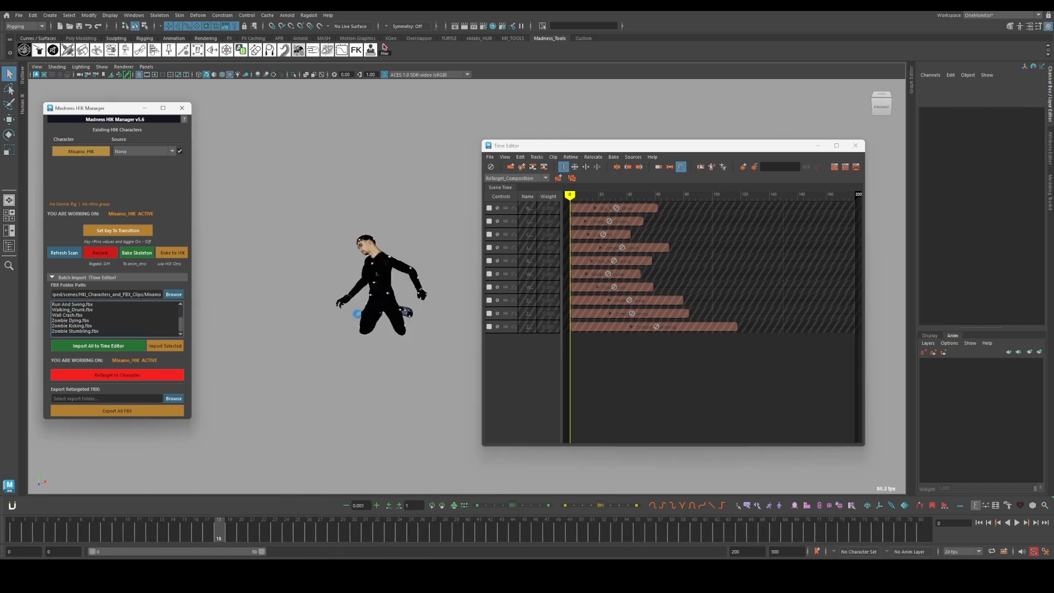
# Mute the Time Editor and switch between the Zombie_Kicking_Mixamo_HIK and Zombie_Dying_Mixamo_HIK animation layers to preview the takes
pyautogui.click(490, 167)
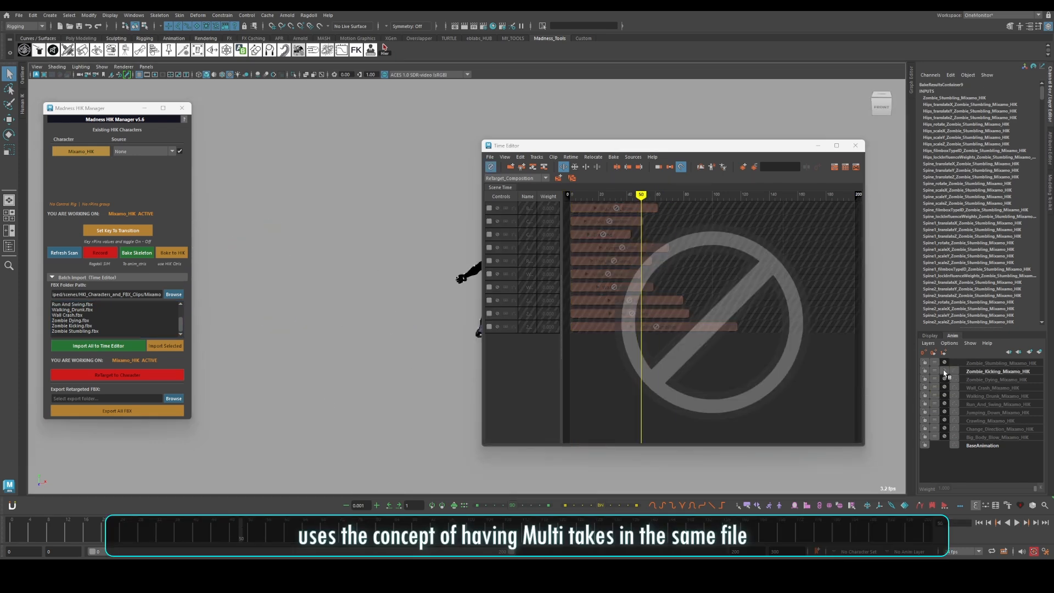
pyautogui.click(945, 378)
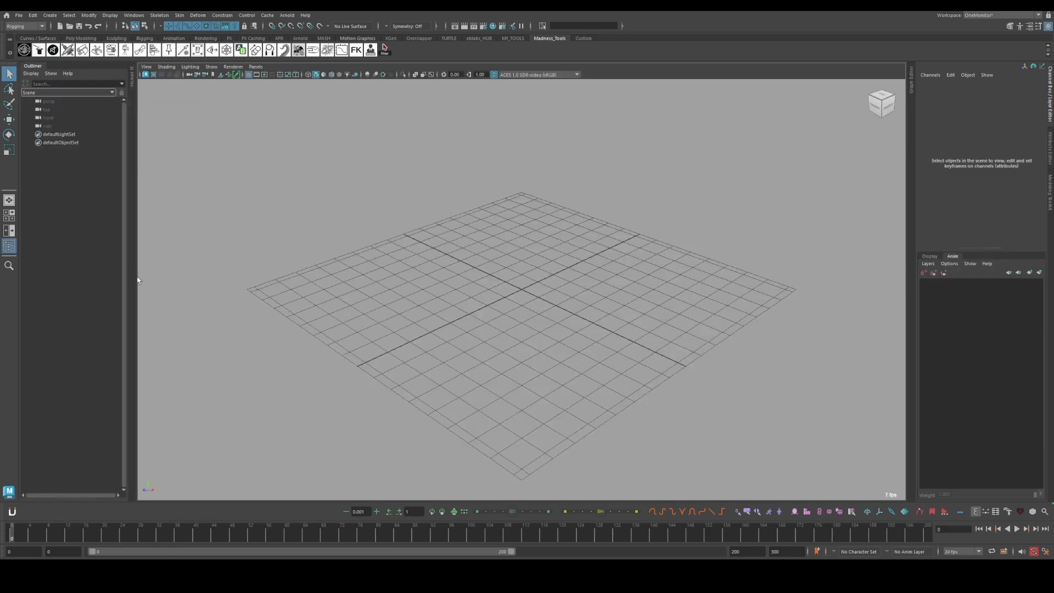
# Import the Mixamo character and the Xsens puppet into the empty scene
pyautogui.click(17, 16)
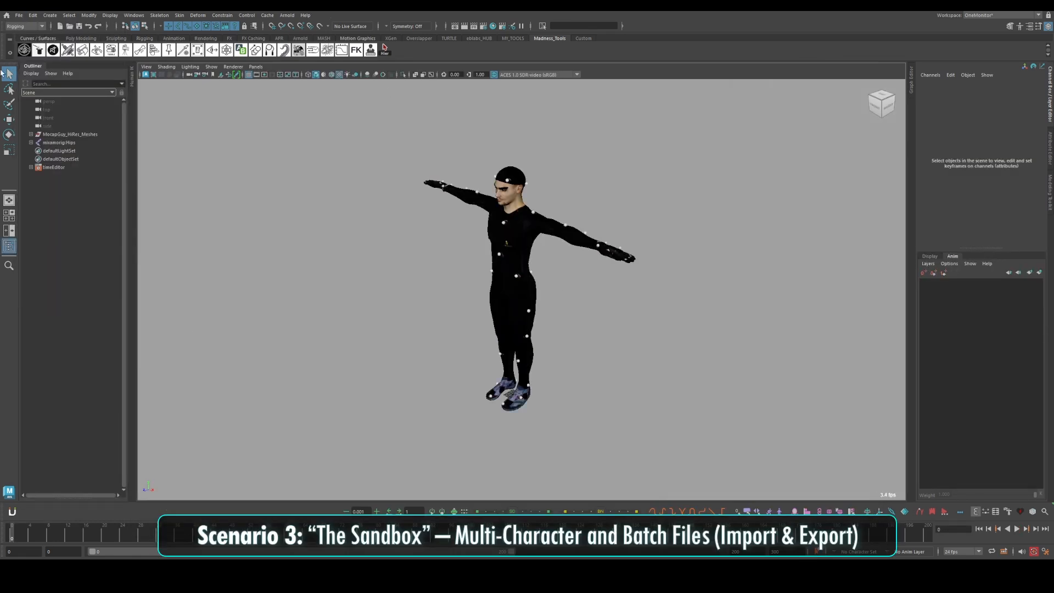
pyautogui.click(19, 16)
pyautogui.click(54, 109)
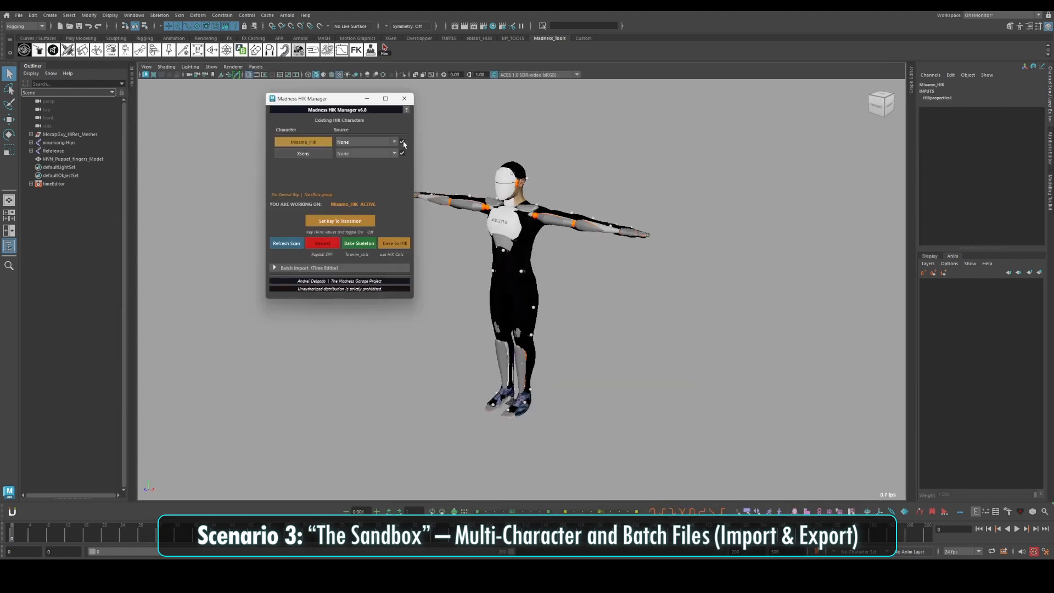
# Toggle the visibility of the Mixamo_HIK and Xsens characters off and on to check each one
pyautogui.click(402, 141)
pyautogui.click(401, 154)
pyautogui.click(401, 154)
pyautogui.click(402, 141)
# Set the Batch Import FBX folder to Mixamo and import all its clips to the Time Editor
pyautogui.moveTo(329, 99); pyautogui.dragTo(230, 85)
pyautogui.click(175, 254)
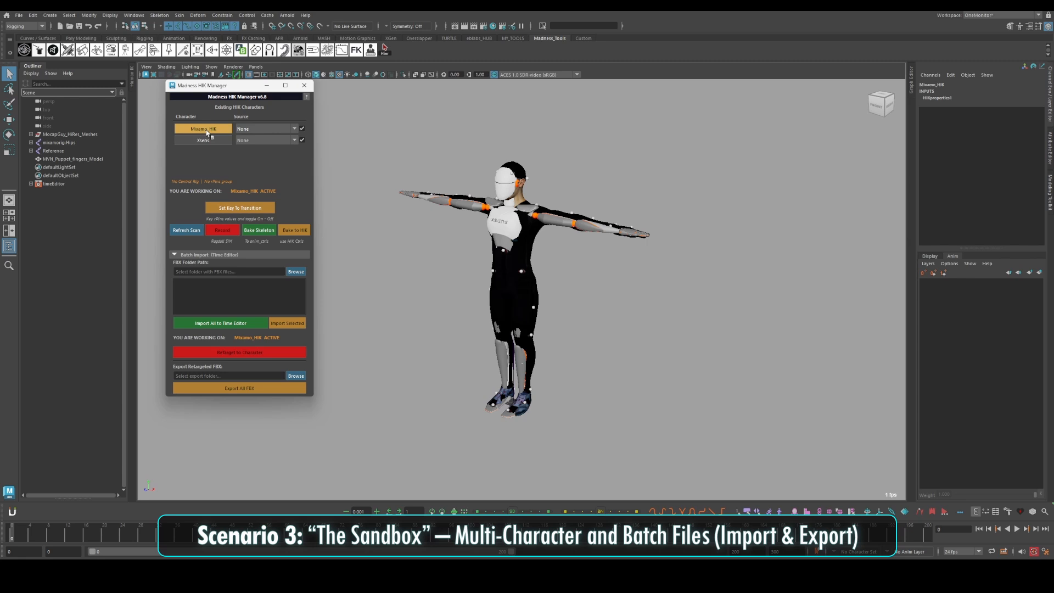
pyautogui.click(296, 271)
pyautogui.click(854, 492)
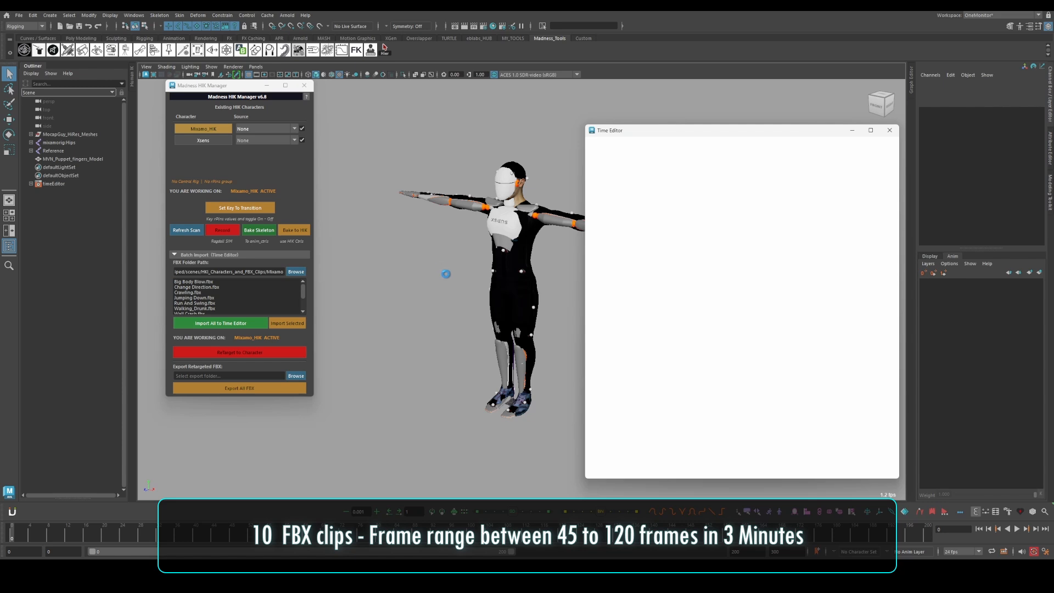
# Set Mixamo_HIK as the source of the Xsens character and retarget all the clips to Xsens
pyautogui.click(229, 142)
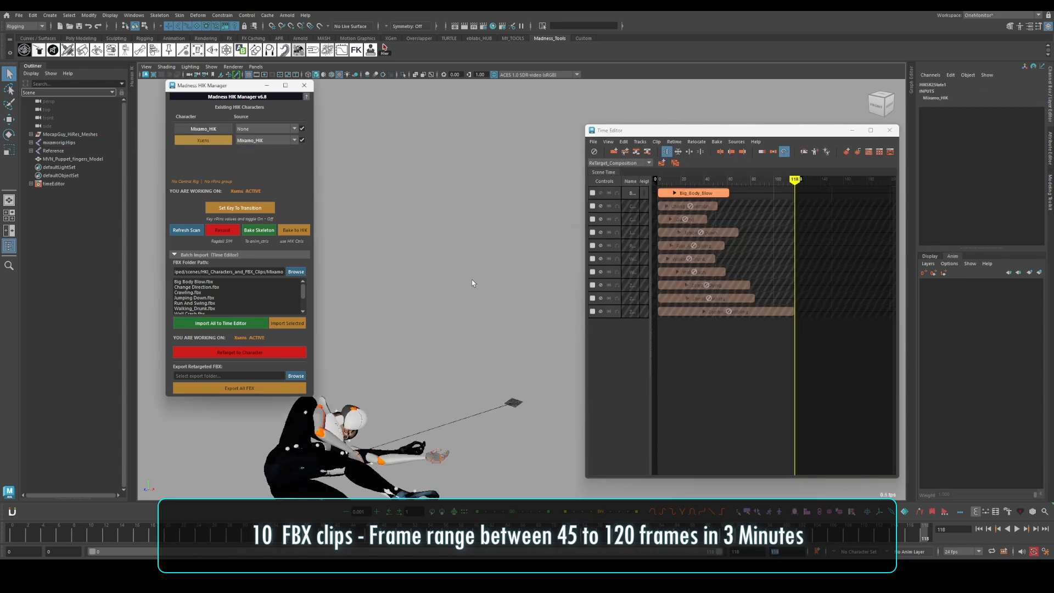
pyautogui.click(277, 355)
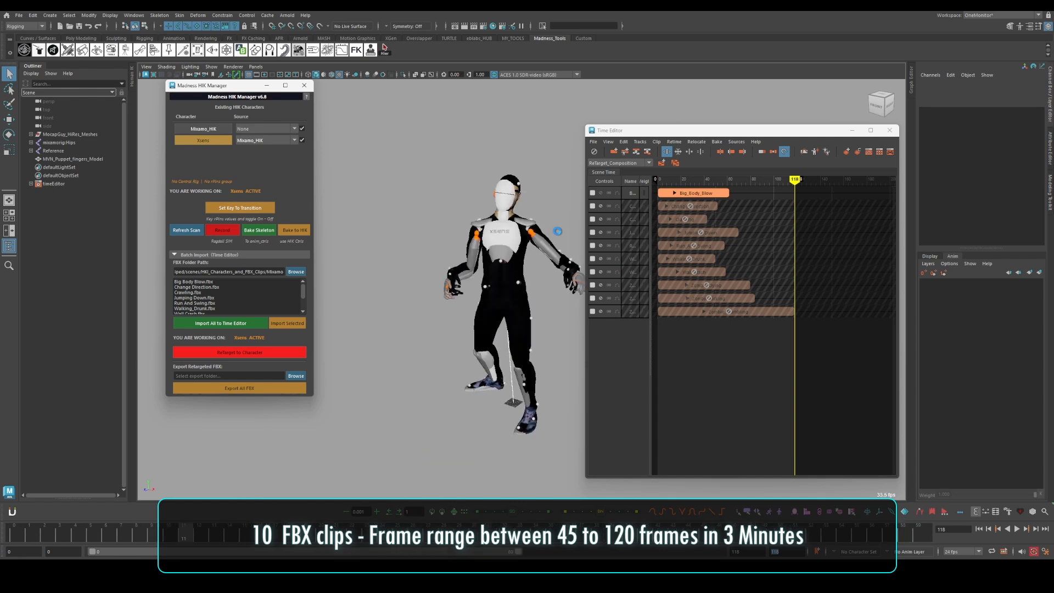
# Choose the Export_Demo_Clips folder inside Xsens as the export destination and export all the retargeted clips as FBX
pyautogui.click(296, 376)
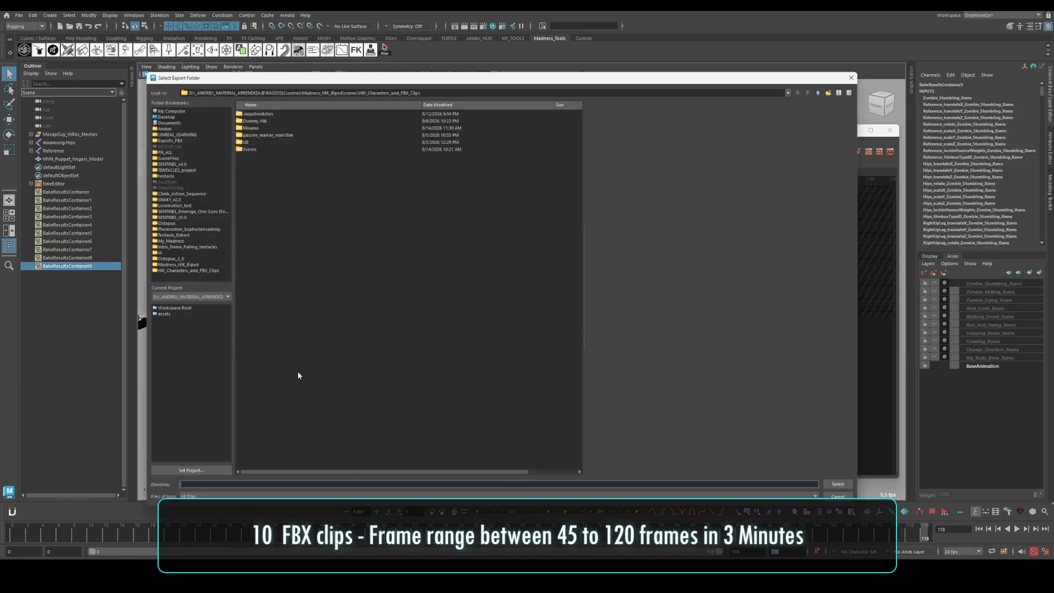
pyautogui.click(238, 143)
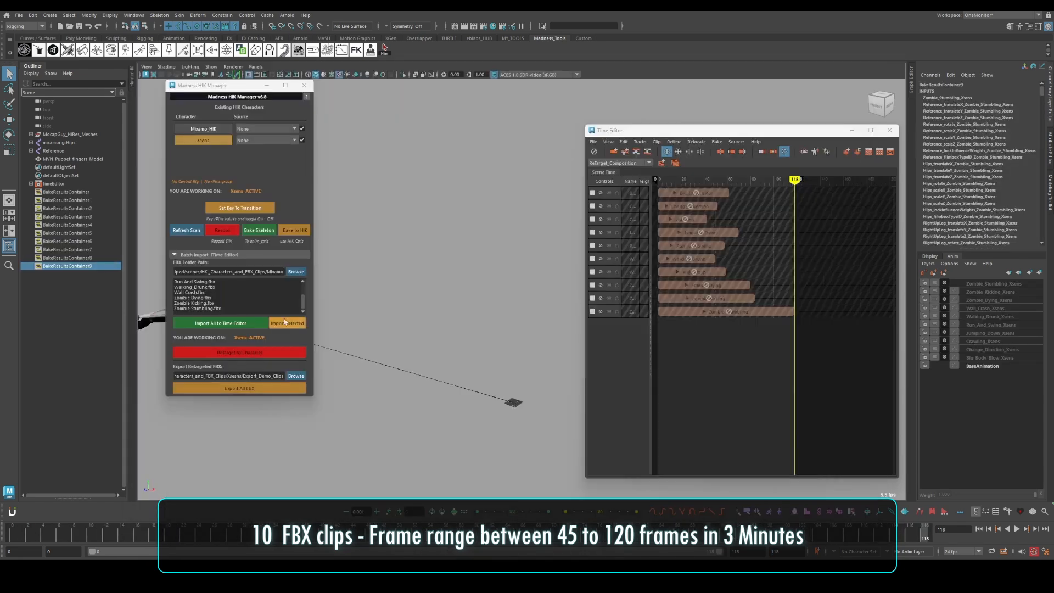
pyautogui.click(261, 389)
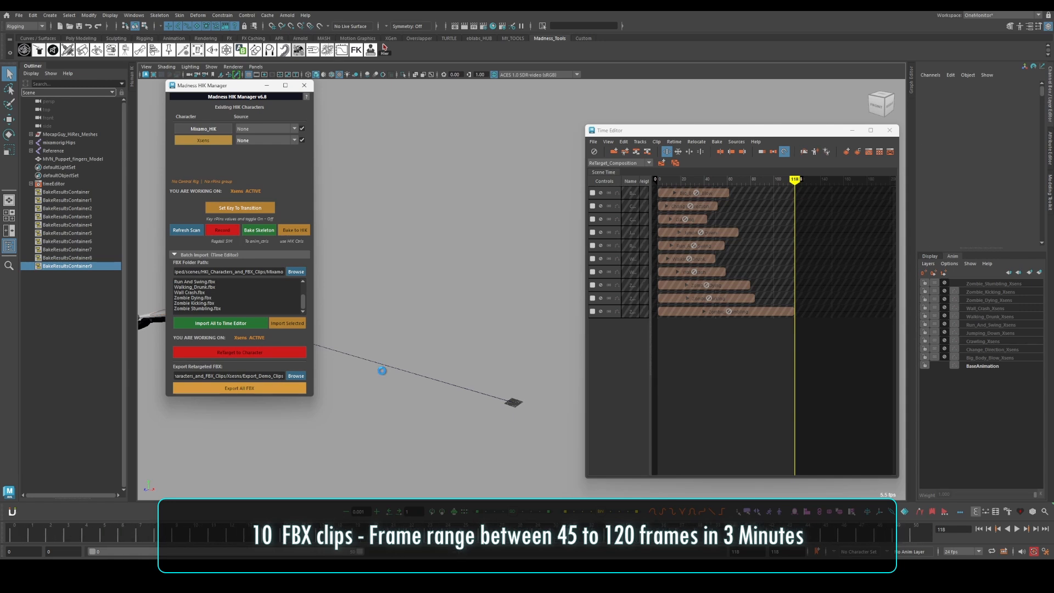
pyautogui.click(535, 342)
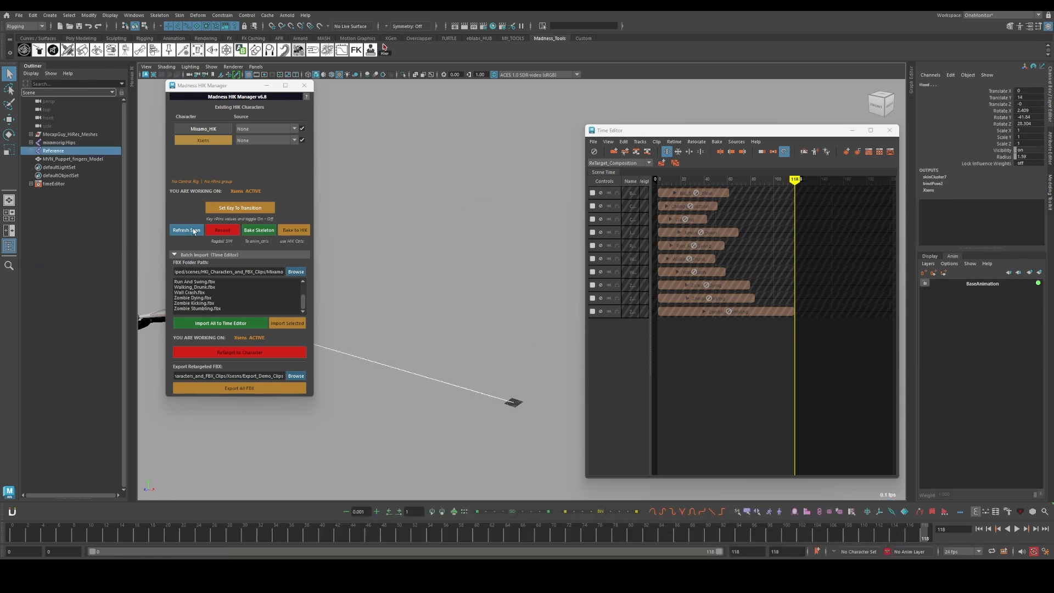
# Set the Batch Import folder to the Xsens Export_Demo_Clips folder and import all its clips to the Time Editor
pyautogui.click(220, 142)
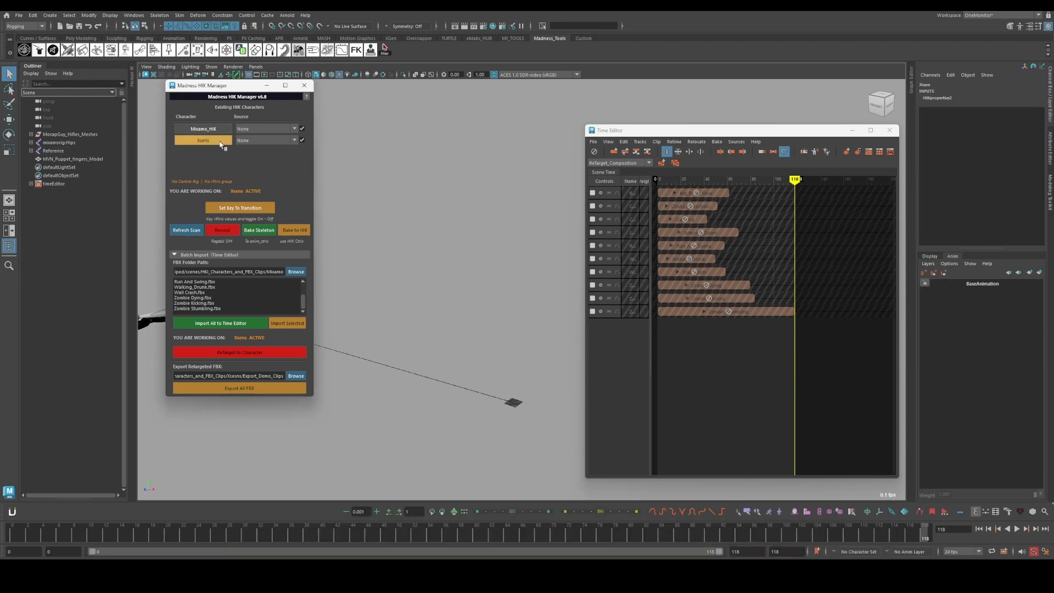
pyautogui.click(296, 272)
pyautogui.click(176, 270)
pyautogui.click(240, 143)
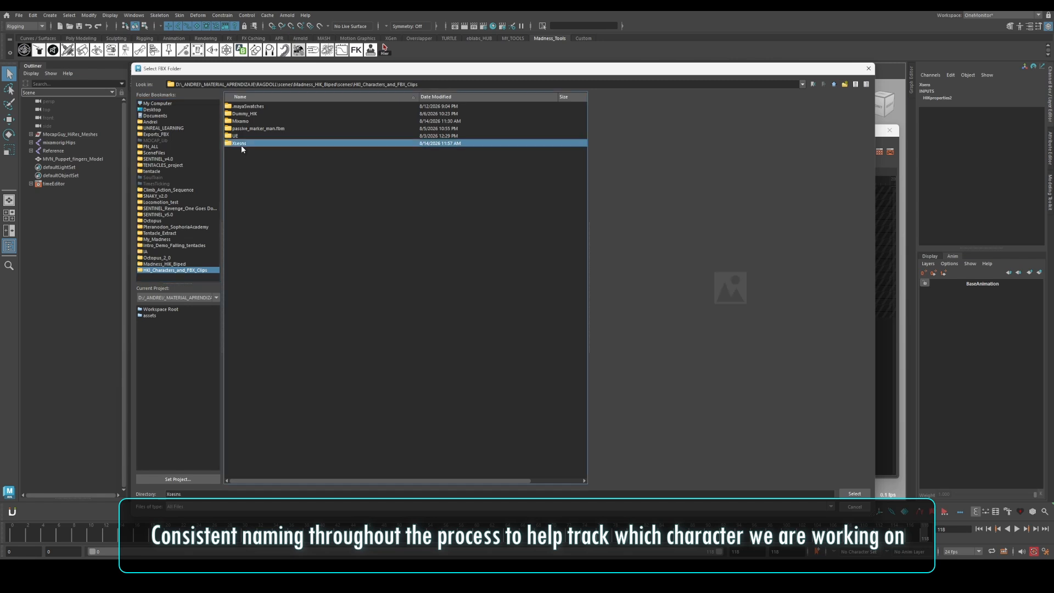
pyautogui.doubleClick(241, 145)
pyautogui.click(242, 120)
pyautogui.click(854, 493)
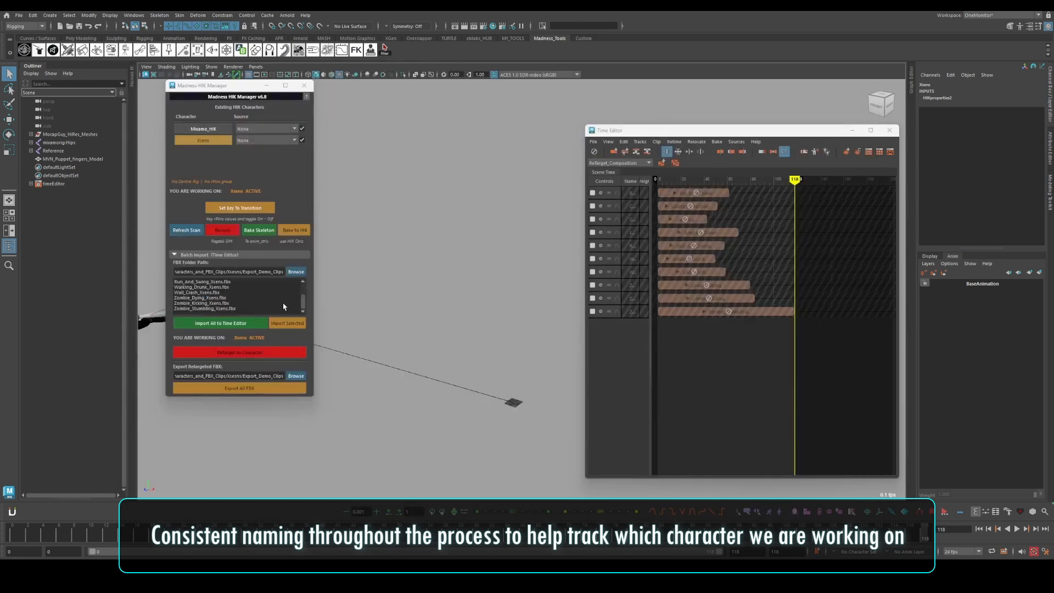
pyautogui.click(240, 323)
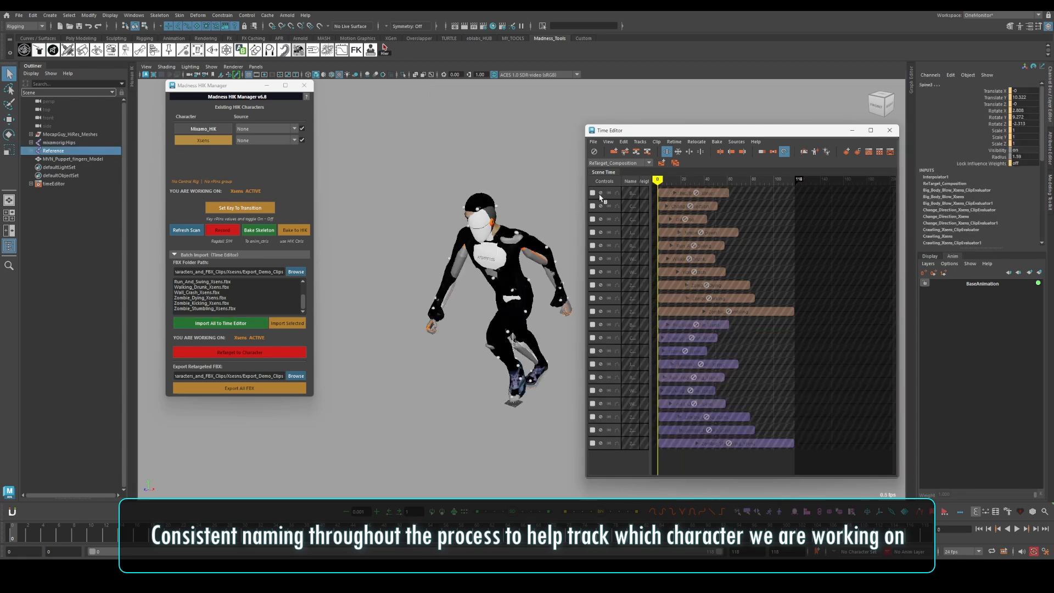
# Preview the Big_Body_Blow_Xsens clip, and mute it in favour of the Change_Direction_Xsens clip
pyautogui.click(602, 325)
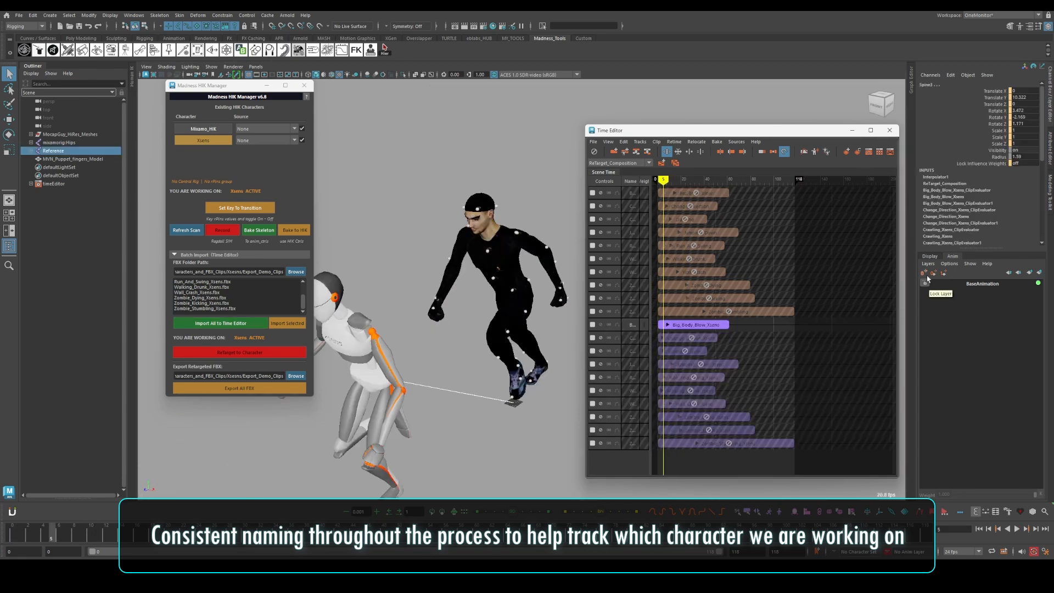
pyautogui.keyDown('alt'); pyautogui.moveTo(466, 333); pyautogui.dragTo(595, 310); pyautogui.keyUp('alt')
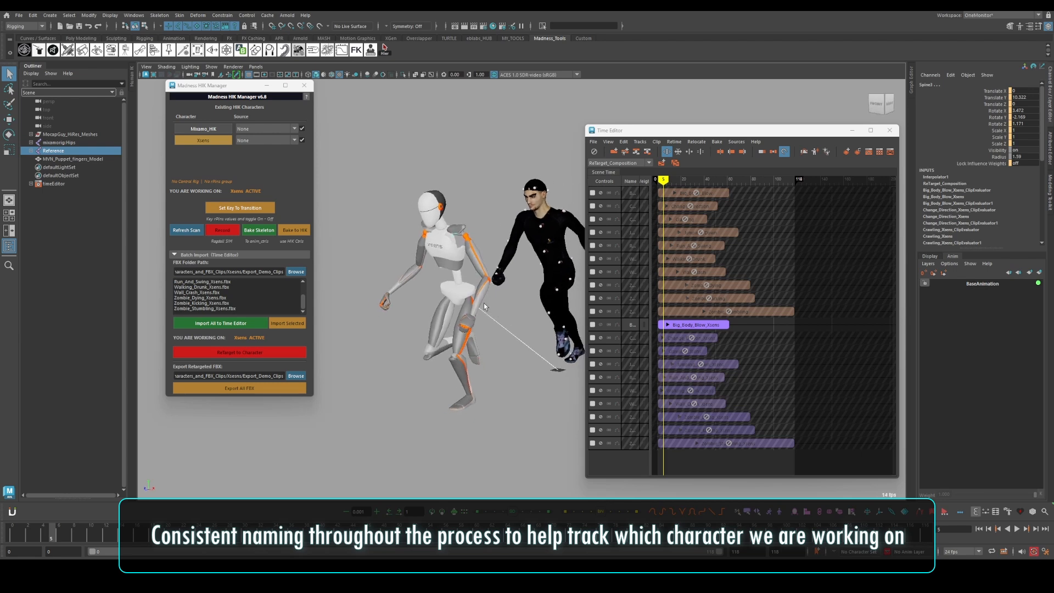
pyautogui.click(601, 325)
pyautogui.click(602, 337)
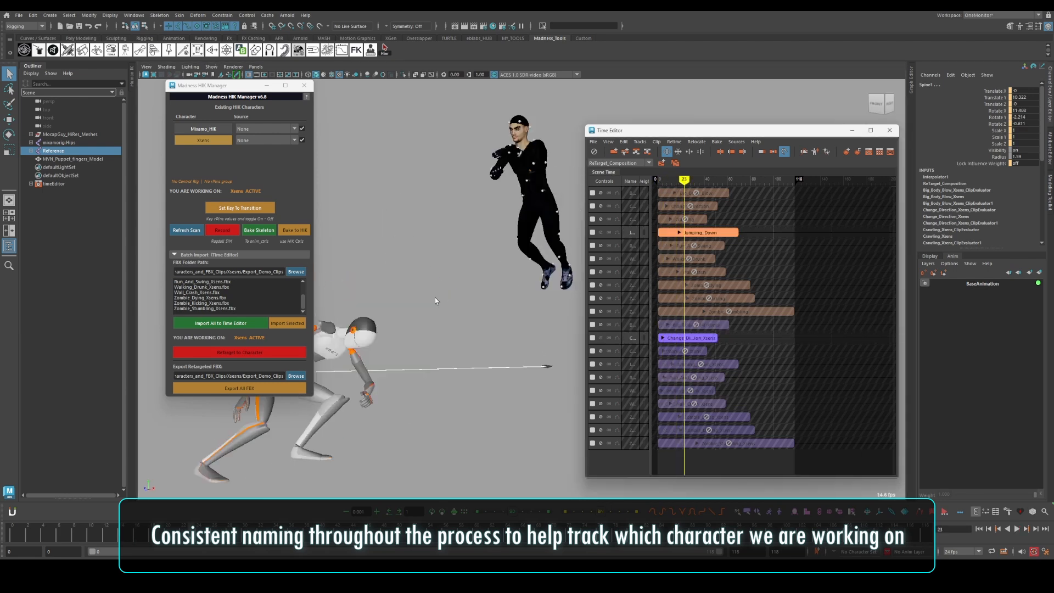
# Import the Manny character and set Xsens as its source
pyautogui.click(19, 15)
pyautogui.click(33, 106)
pyautogui.click(253, 158)
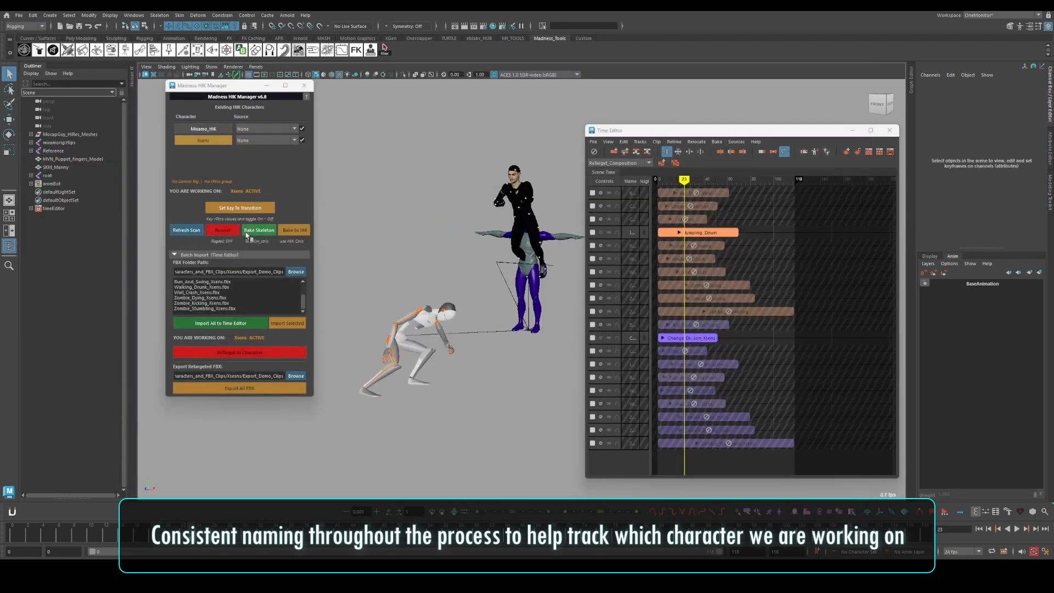
pyautogui.click(248, 155)
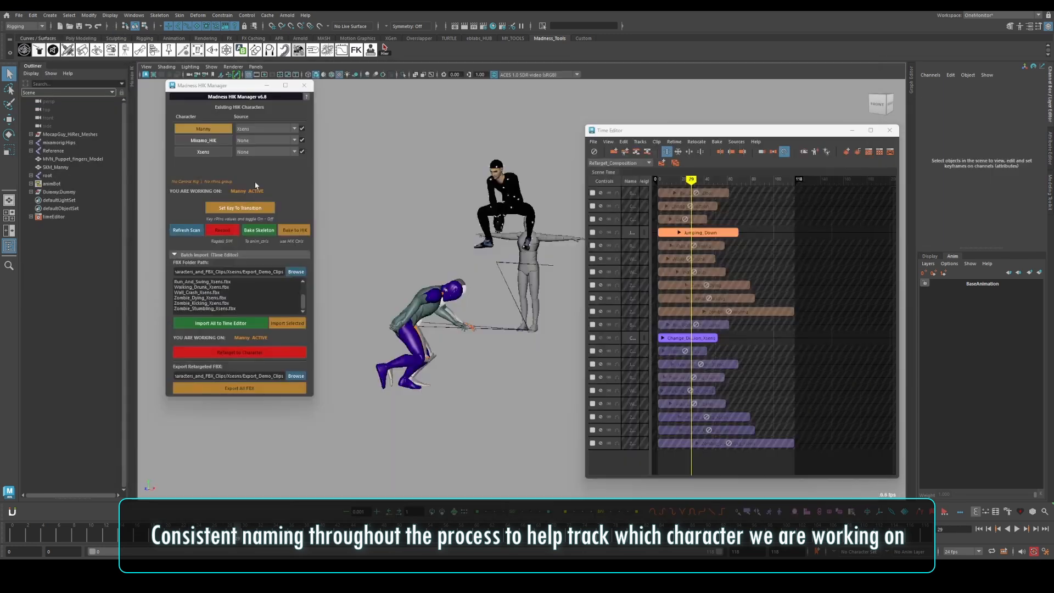
# Group the SKM_Manny mesh with its root joint and play the animation on all characters
pyautogui.keyDown('alt'); pyautogui.moveTo(429, 301); pyautogui.dragTo(441, 295); pyautogui.keyUp('alt')
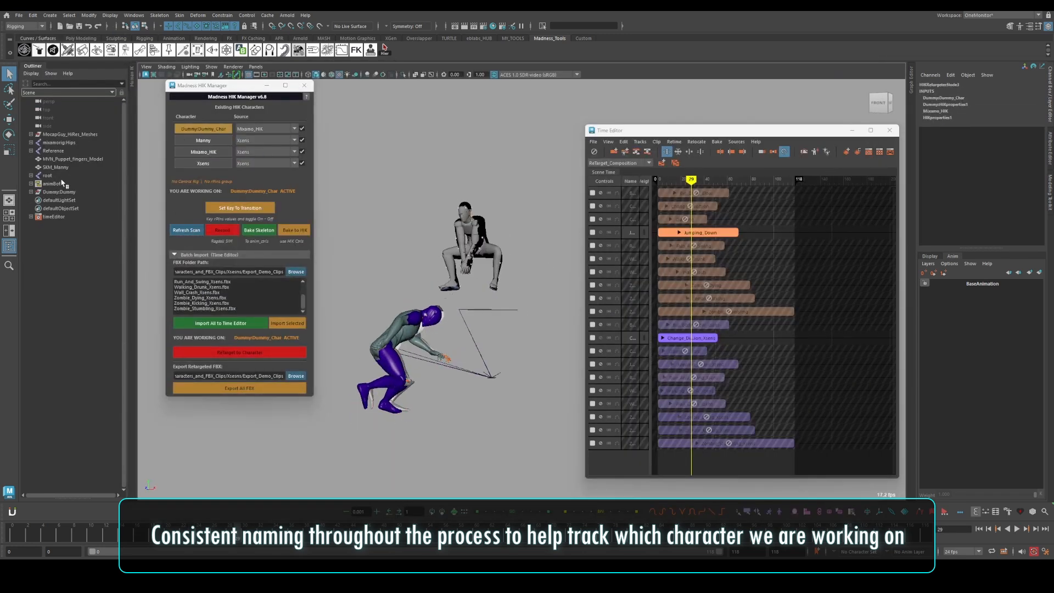
pyautogui.click(60, 168)
pyautogui.hotkey('ctrl', 'g')
pyautogui.click(379, 213)
pyautogui.hotkey('alt', 'v')
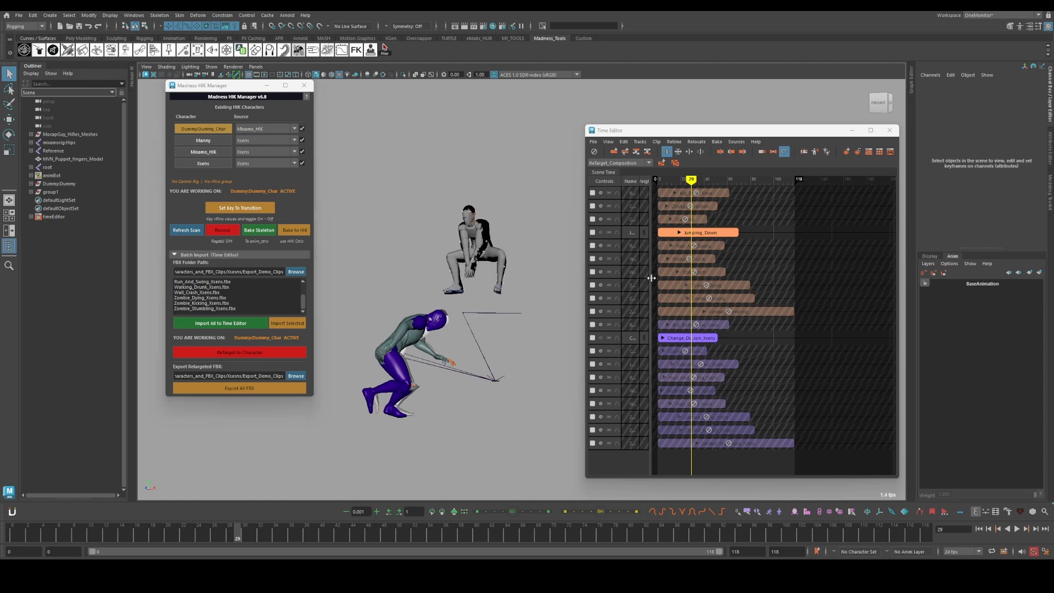
# Try shifting the Change_Direction_Xsens clip to a later start in the Time Editor
pyautogui.moveTo(707, 180); pyautogui.dragTo(709, 180)
pyautogui.moveTo(683, 337); pyautogui.dragTo(694, 332)
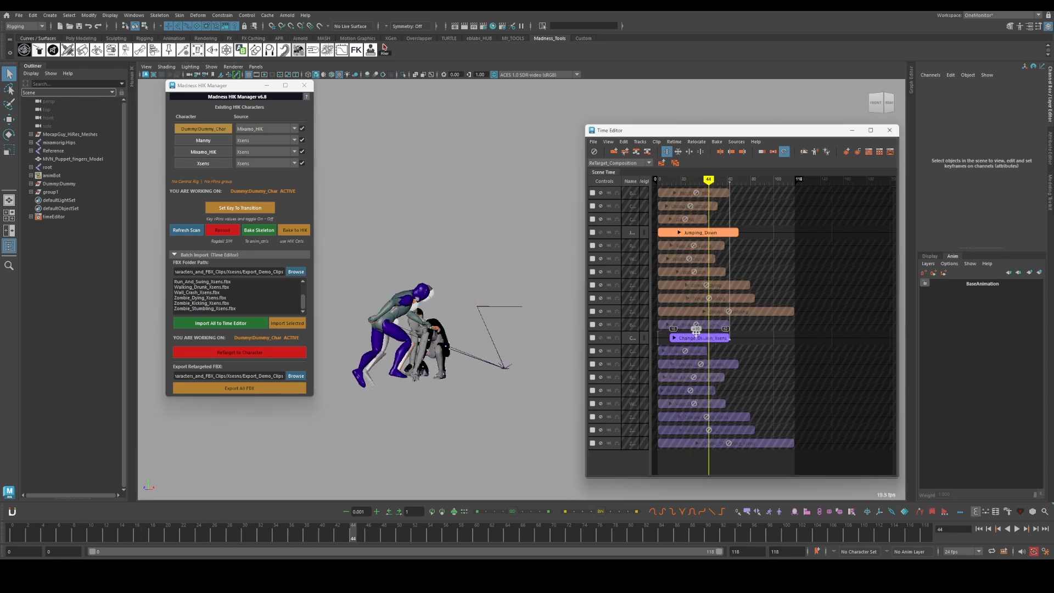
pyautogui.hotkey('ctrl', 'z')
# Switch the active Time Editor clips to Zombie_Stumbling and Zombie_Stumbling_Xsens and play the result
pyautogui.keyDown('alt'); pyautogui.moveTo(390, 253); pyautogui.dragTo(439, 247); pyautogui.keyUp('alt')
pyautogui.click(601, 311)
pyautogui.click(601, 443)
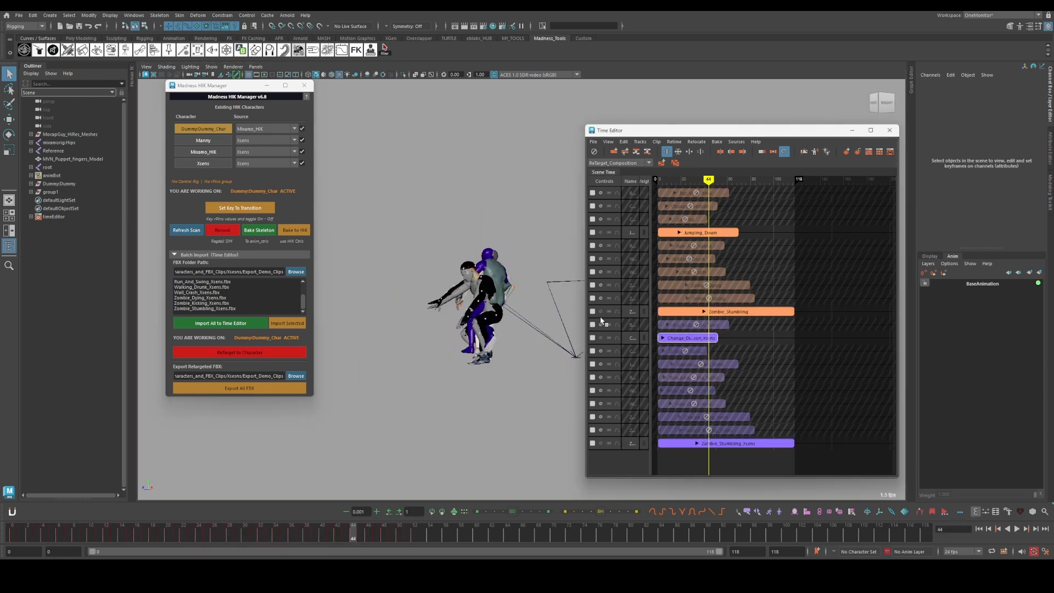
pyautogui.click(601, 312)
pyautogui.click(601, 338)
pyautogui.hotkey('alt', 'v')
pyautogui.click(547, 245)
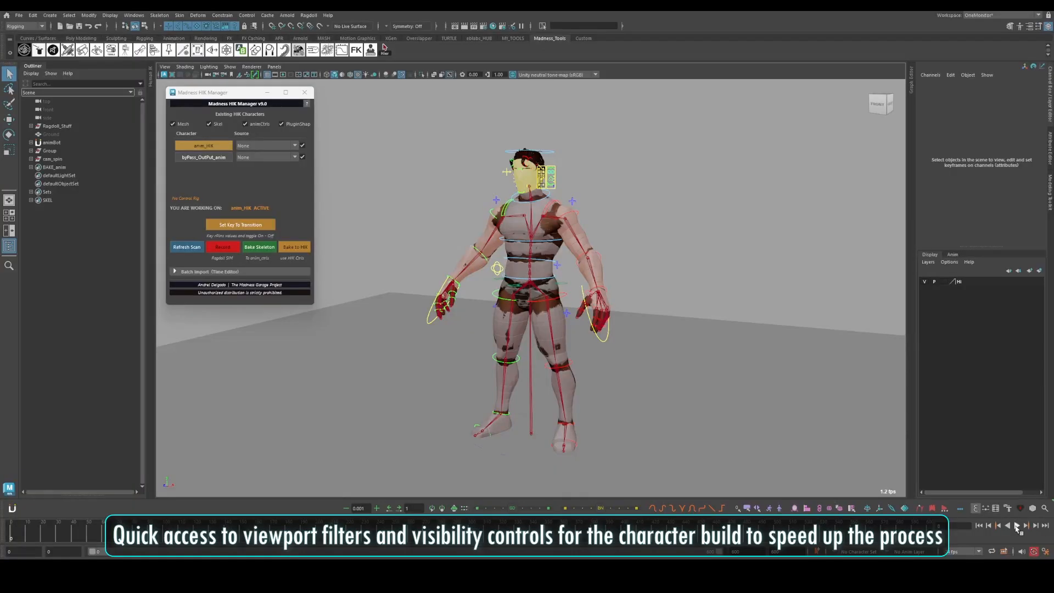
# Toggle the Skel, animCtrls and PluginShap display filters and the visibility of the anim_HIK and byPass_OutPut_anim characters
pyautogui.click(209, 124)
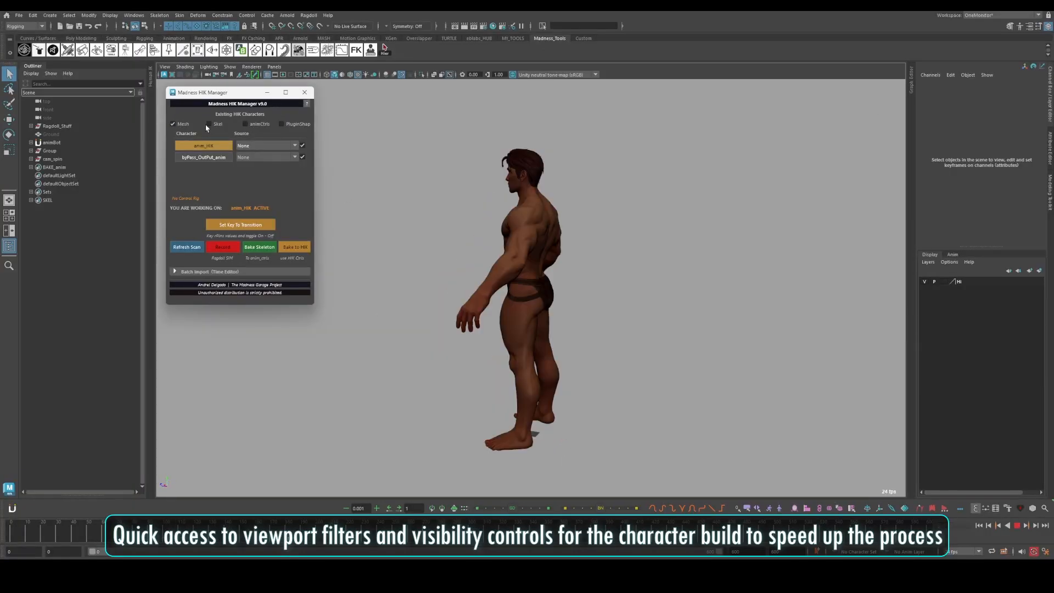
pyautogui.click(208, 124)
pyautogui.click(245, 124)
pyautogui.click(282, 124)
pyautogui.click(302, 146)
pyautogui.click(302, 157)
pyautogui.click(302, 157)
pyautogui.click(303, 145)
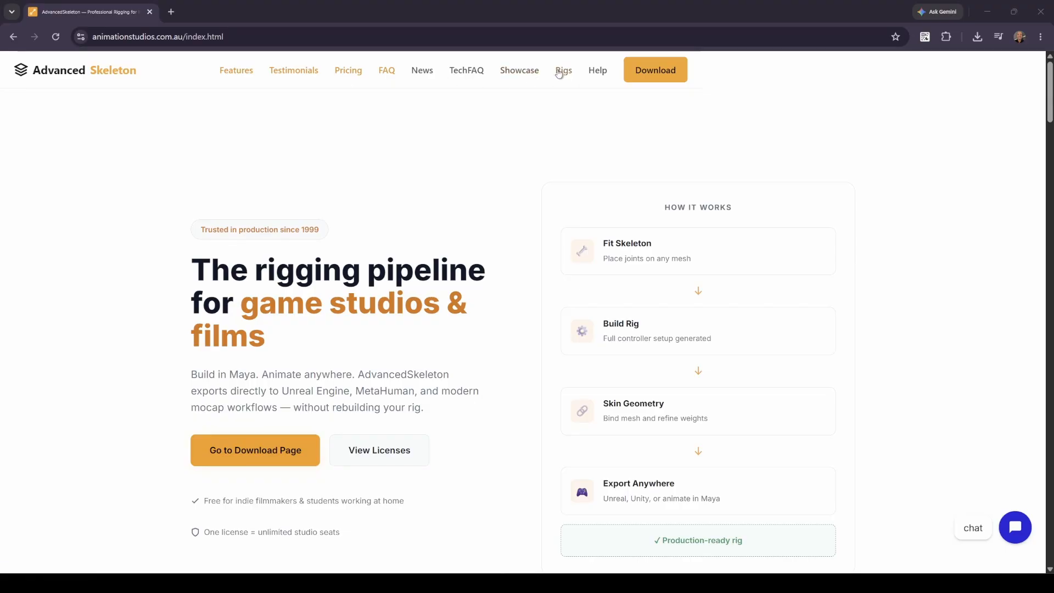
# Switch to the browser and open the Rigs page of the AdvancedSkeleton website
pyautogui.click(559, 74)
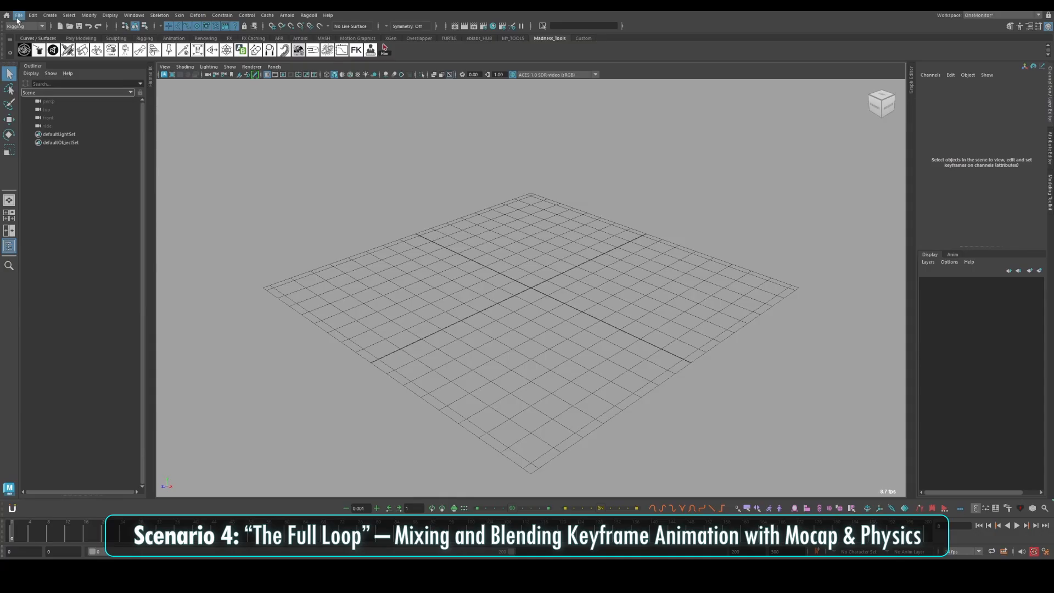
# Switch to Maya and reference the Blaze rig file from the blaze rig folder with the namespace blaze
pyautogui.click(19, 15)
pyautogui.click(61, 216)
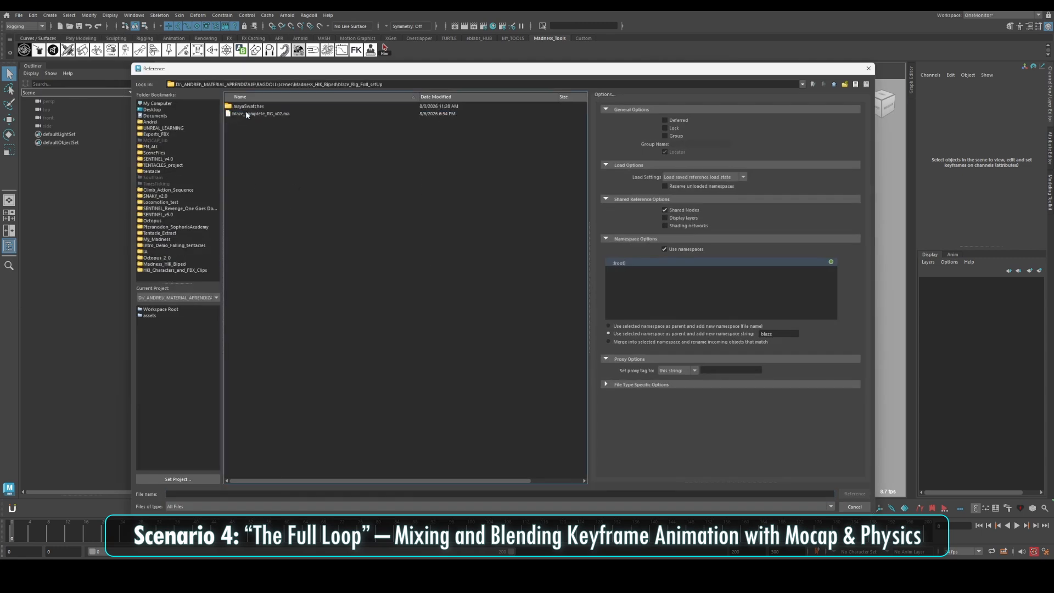
pyautogui.click(855, 493)
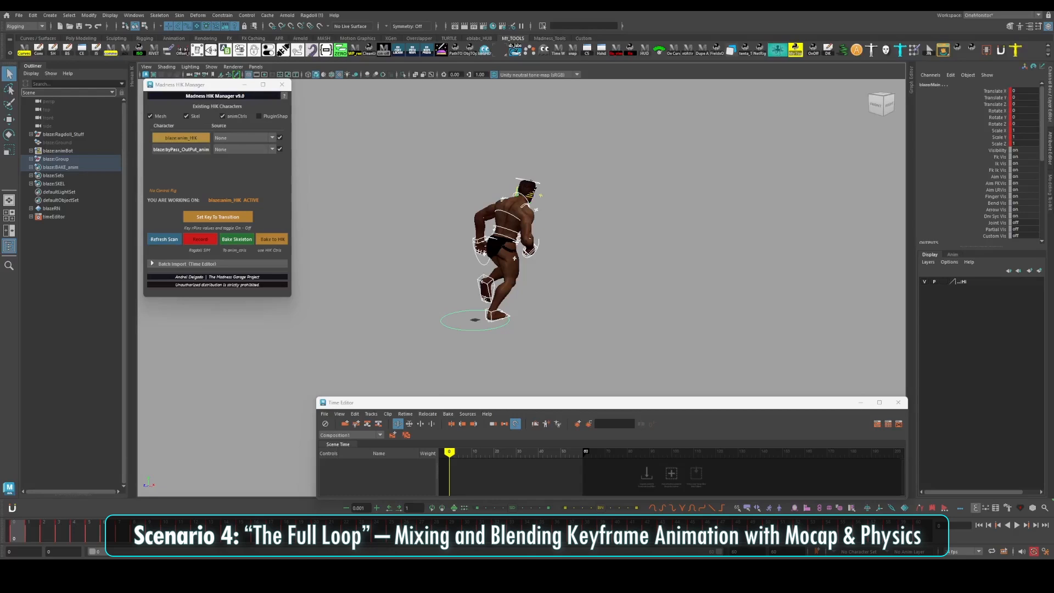
# Import the Xsens puppet character into the Blaze scene
pyautogui.click(19, 15)
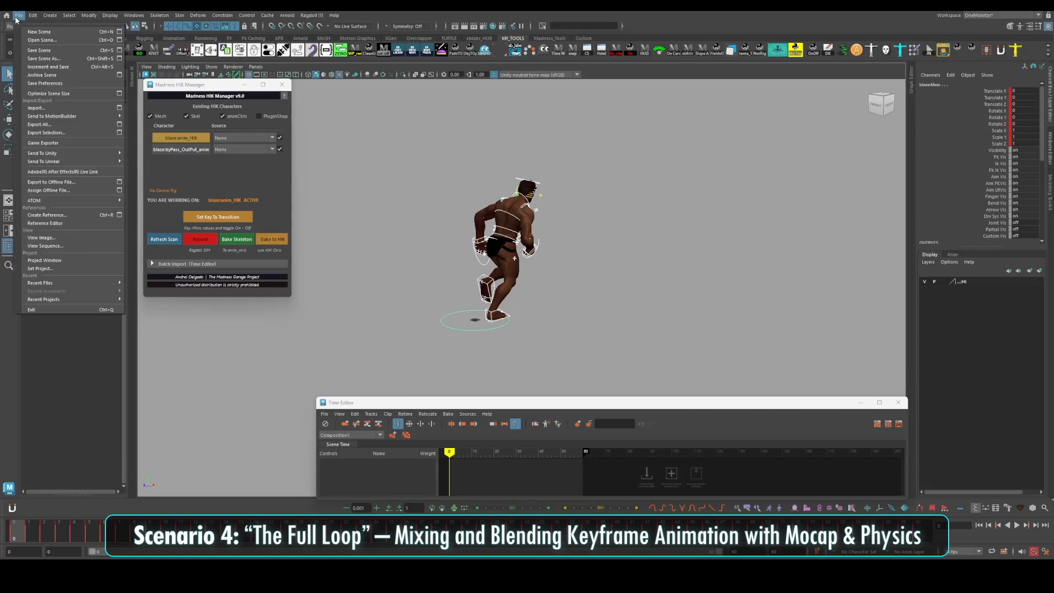
pyautogui.click(114, 149)
pyautogui.click(248, 180)
pyautogui.click(854, 493)
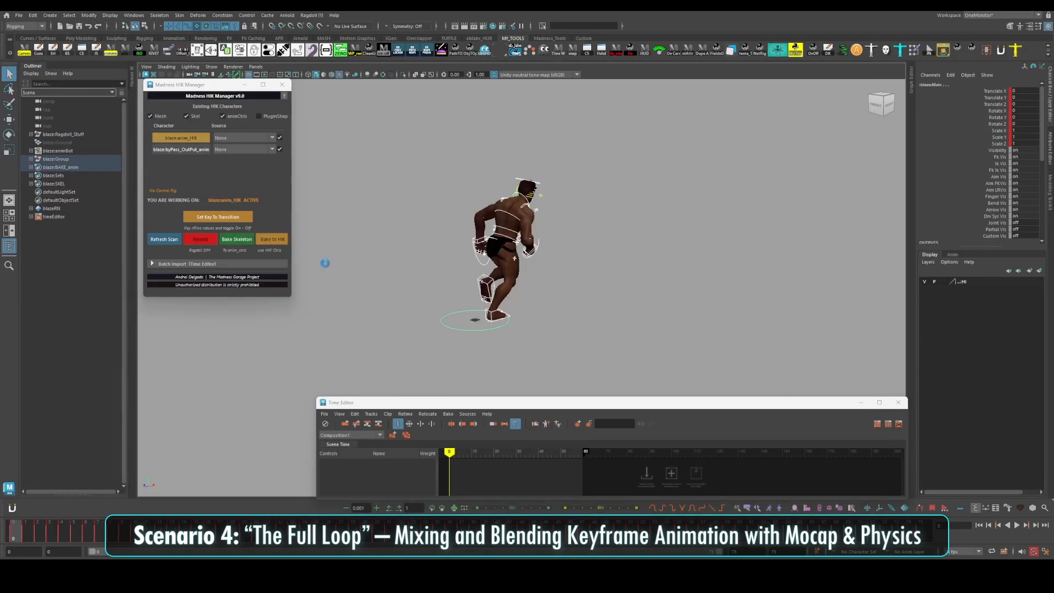
# Refresh the HIK character list and import trampoline_flip.fbx from the Xsens Sports folder to the Time Editor
pyautogui.click(169, 239)
pyautogui.click(160, 264)
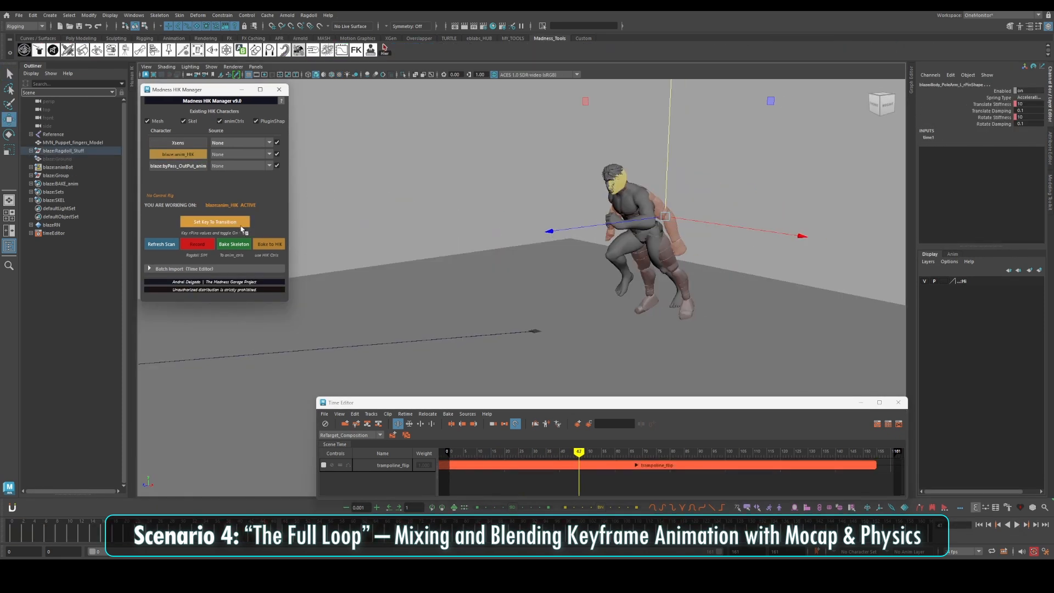
pyautogui.rightClick(247, 226)
pyautogui.click(266, 246)
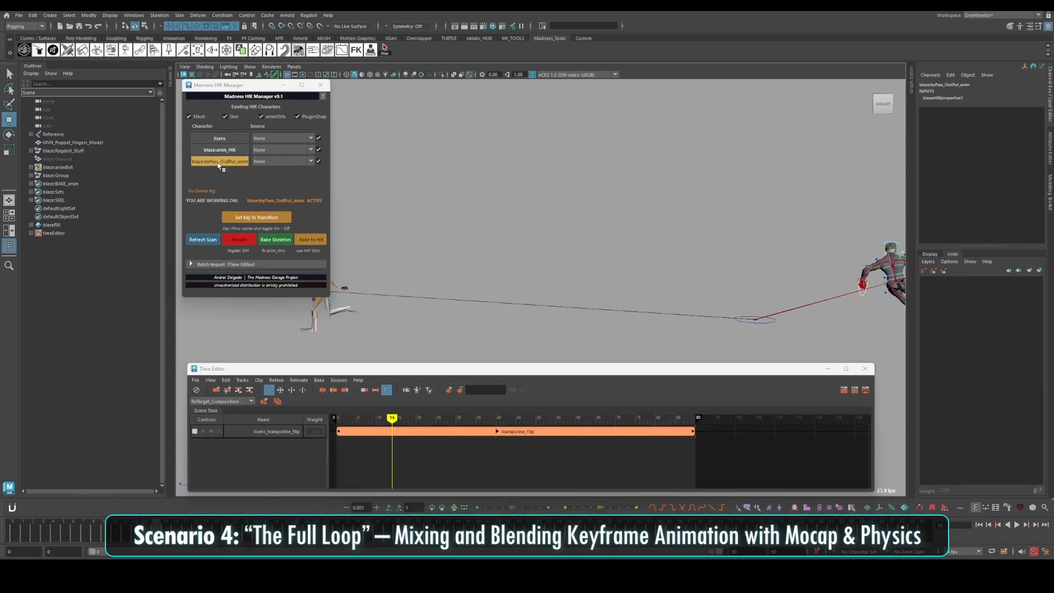
# Make blaze:byPass_OutPut_anim the active character and play back Blaze's keyframed run
pyautogui.rightClick(219, 166)
pyautogui.click(254, 197)
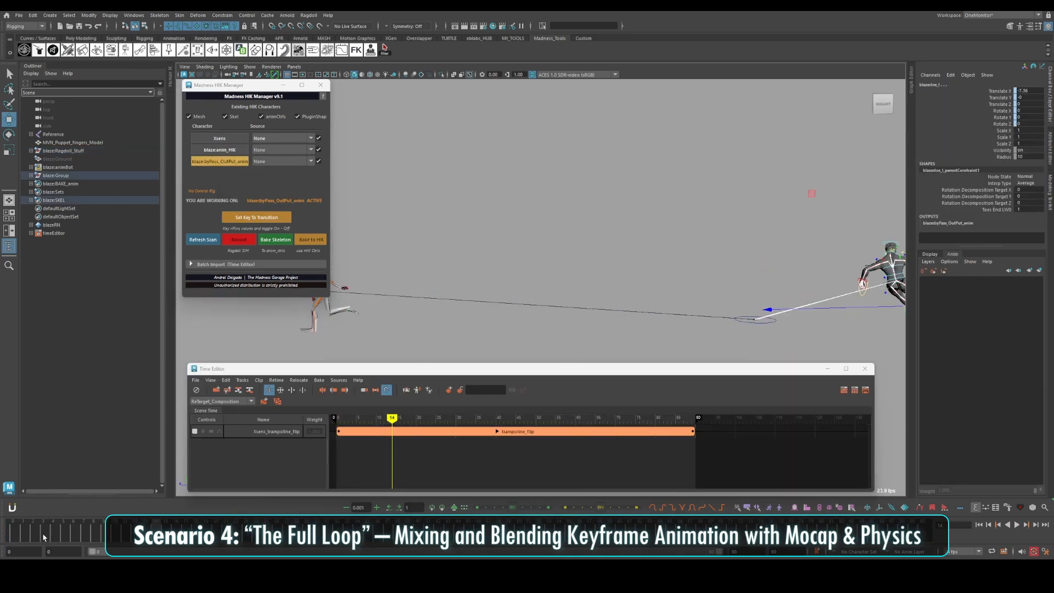
pyautogui.keyDown('alt'); pyautogui.moveTo(811, 193); pyautogui.dragTo(785, 191, button='middle'); pyautogui.keyUp('alt')
pyautogui.hotkey('alt', 'shift', 'v')
pyautogui.hotkey('alt', 'v')
pyautogui.hotkey('alt', 'v')
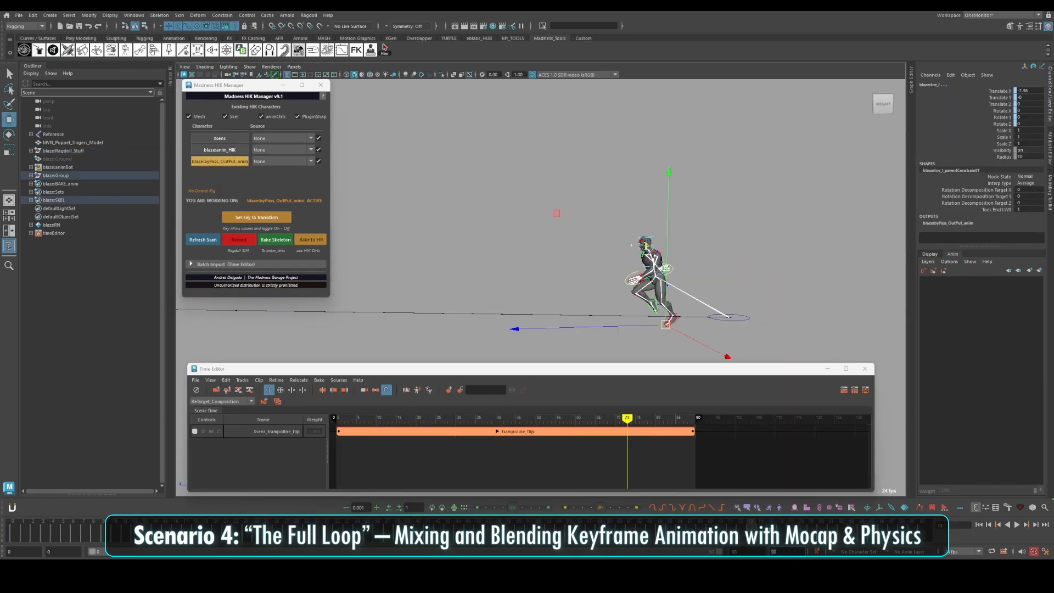
# Set the playback range to end at frame 60 and bake the blaze:byPass_OutPut_anim skeleton
pyautogui.write('60')
pyautogui.press('Return')
pyautogui.click(21, 536)
pyautogui.click(277, 240)
# Create a Time Editor track named Blaze_Anim_Turn and add the selected skeleton's animation to it as the clip Anim_turn_RUN
pyautogui.rightClick(308, 457)
pyautogui.click(324, 465)
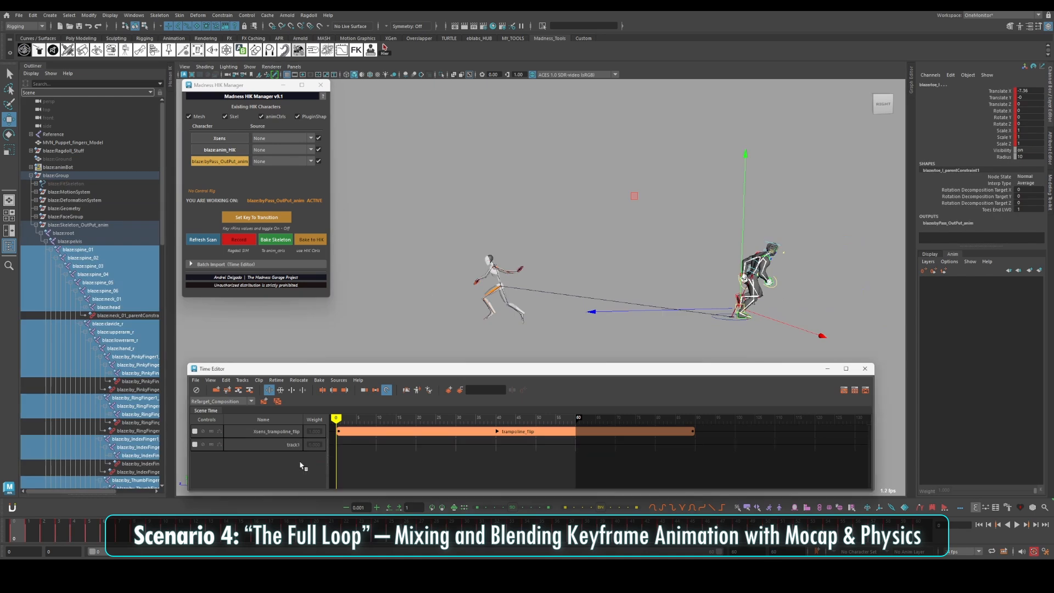
pyautogui.press('Return')
pyautogui.rightClick(346, 448)
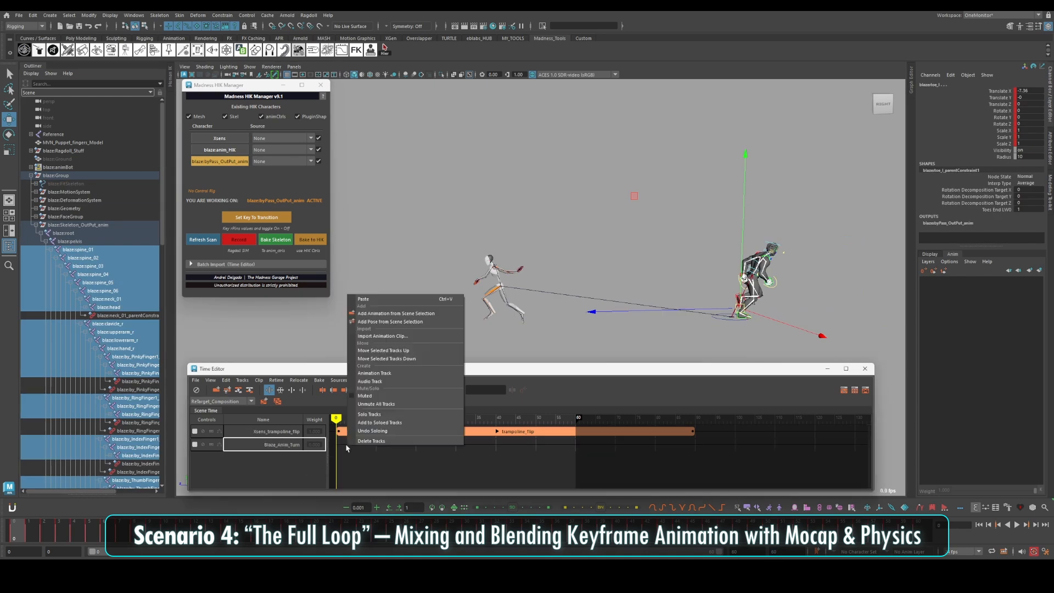
pyautogui.click(460, 335)
pyautogui.moveTo(705, 86); pyautogui.dragTo(680, 82)
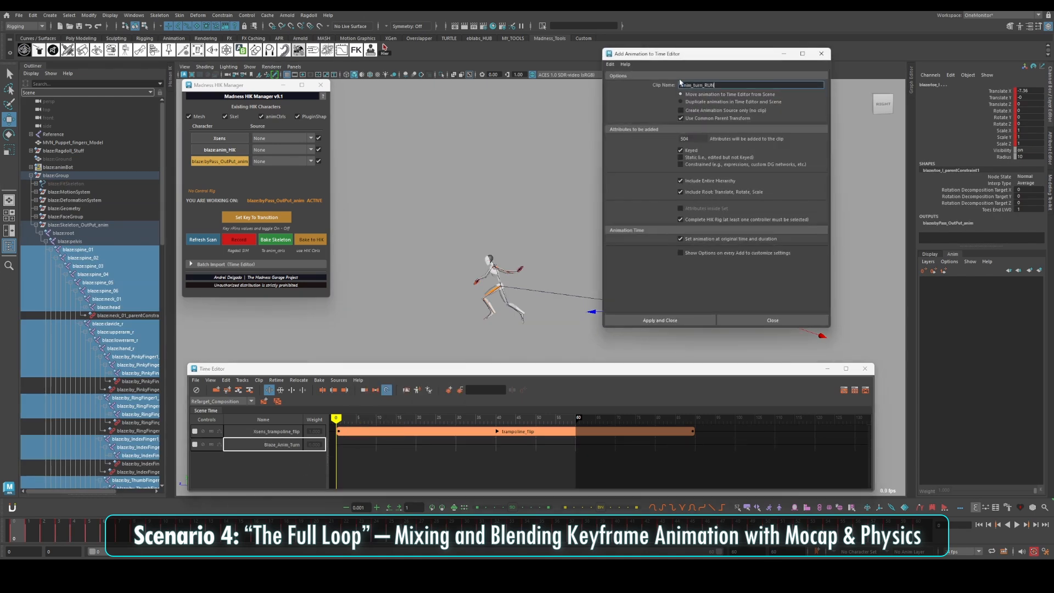
pyautogui.press('Return')
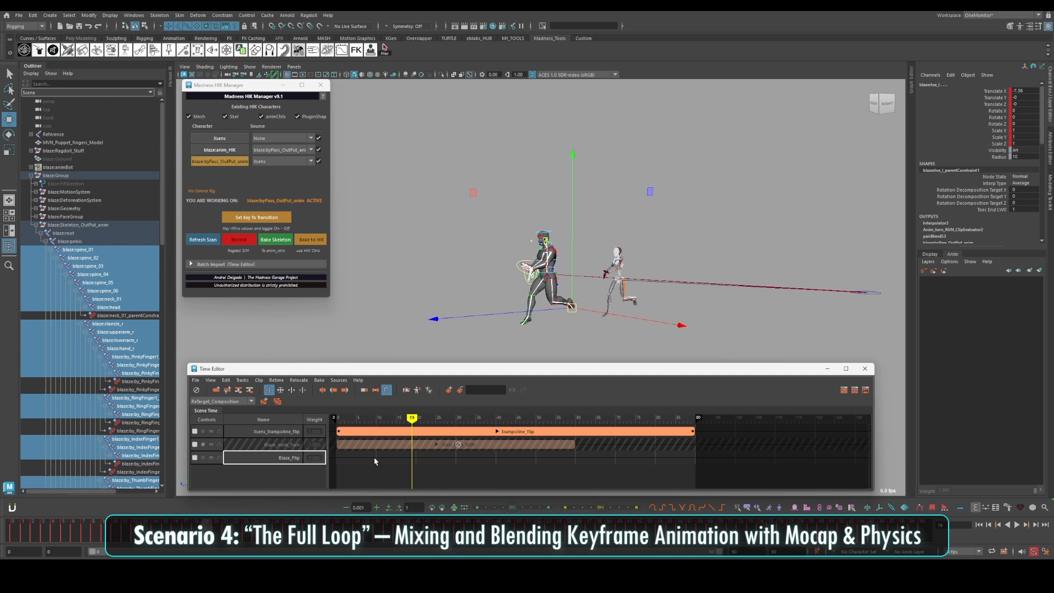
# Add the selected skeleton's retargeted flip animation to the Blaze_Flip track as the clip Flip_Blaze
pyautogui.rightClick(378, 457)
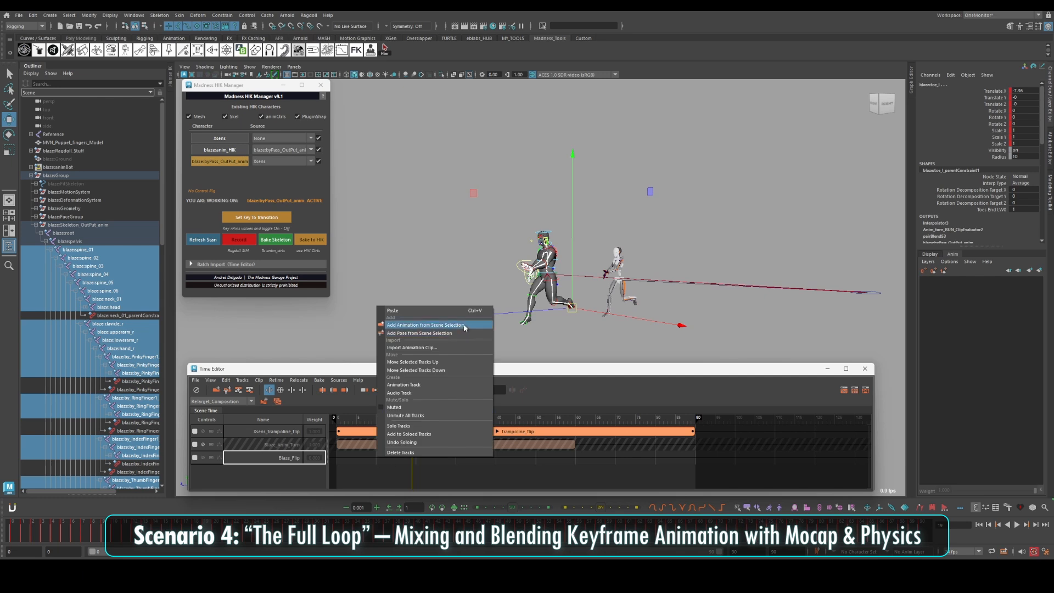
pyautogui.click(465, 326)
pyautogui.press('Return')
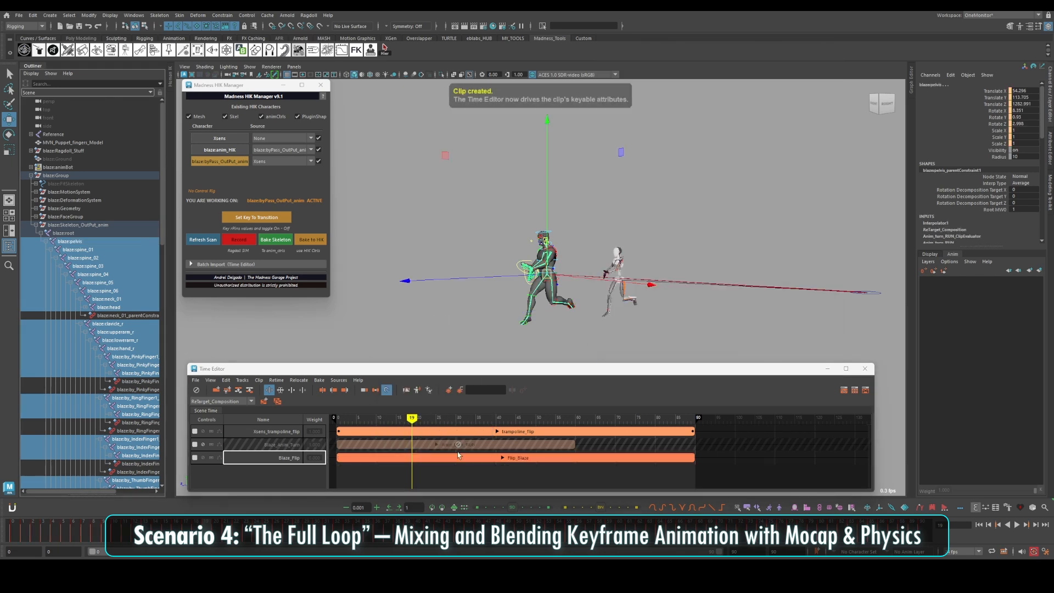
# Unmute the Blaze_Anim_Turn track, place the Flip_Blaze clip on it directly after Anim_turn_RUN, and hide the Xsens character
pyautogui.moveTo(588, 419); pyautogui.dragTo(748, 419)
pyautogui.moveTo(466, 458); pyautogui.dragTo(558, 458)
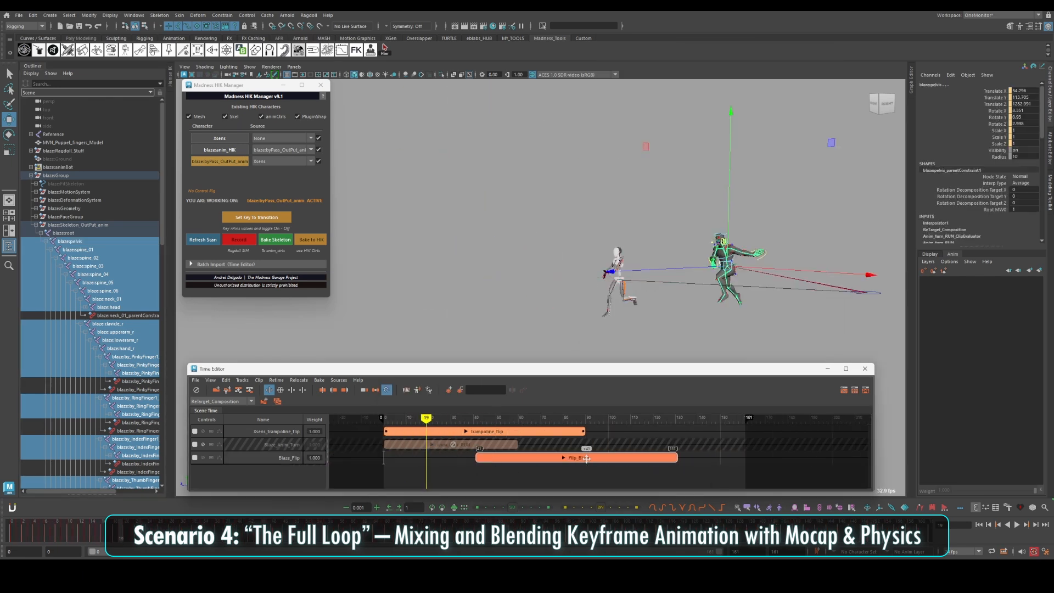
pyautogui.moveTo(558, 458); pyautogui.dragTo(601, 457)
pyautogui.click(203, 444)
pyautogui.moveTo(551, 456); pyautogui.dragTo(551, 443)
pyautogui.moveTo(426, 418); pyautogui.dragTo(516, 419)
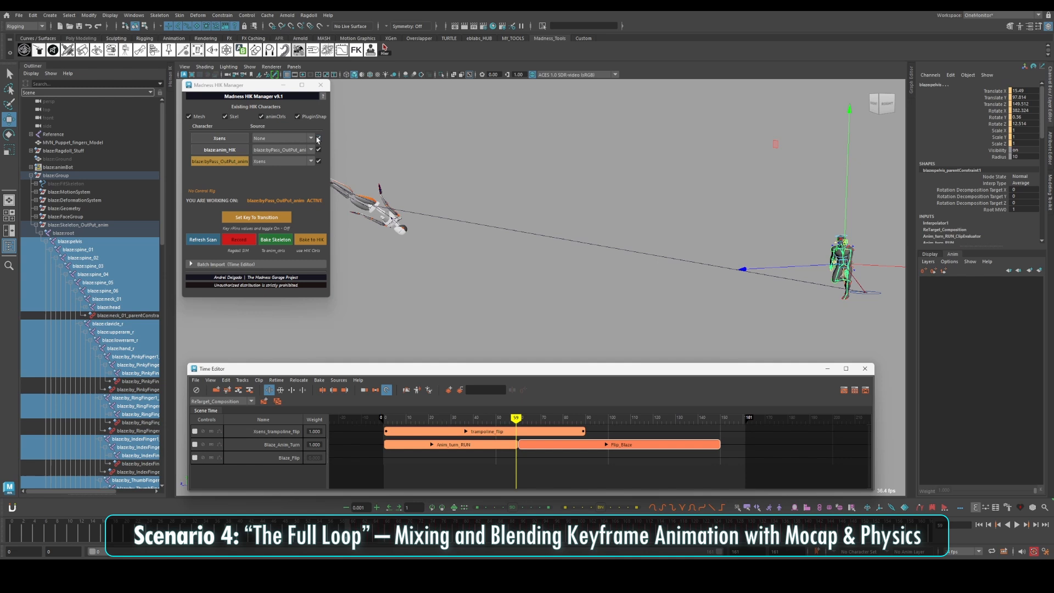
pyautogui.click(319, 138)
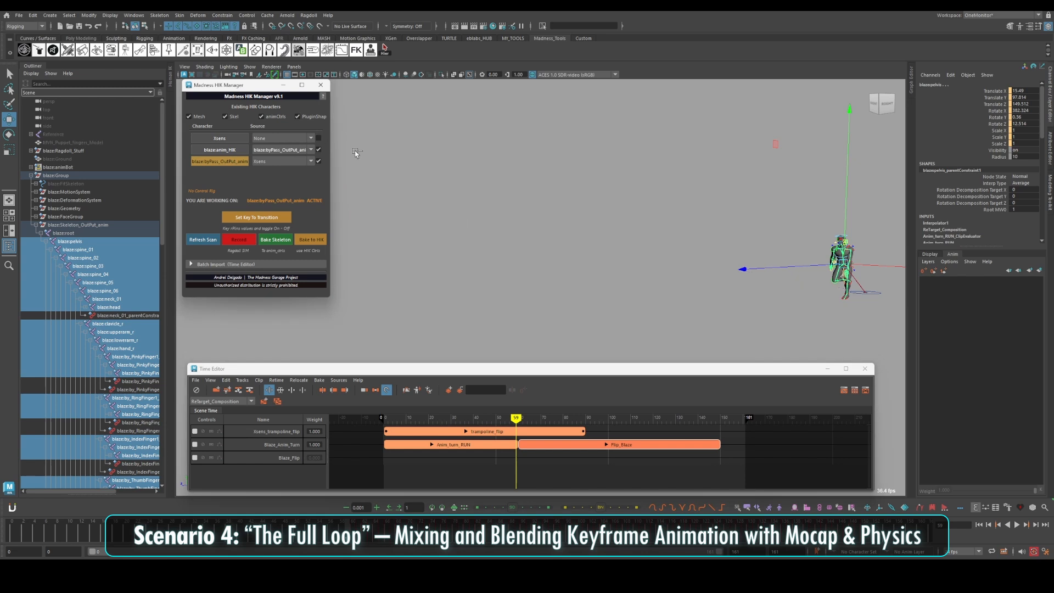
# Match the Flip_Blaze clip to the end of Anim_turn_RUN at Blaze's pelvis and review the transition
pyautogui.click(554, 444)
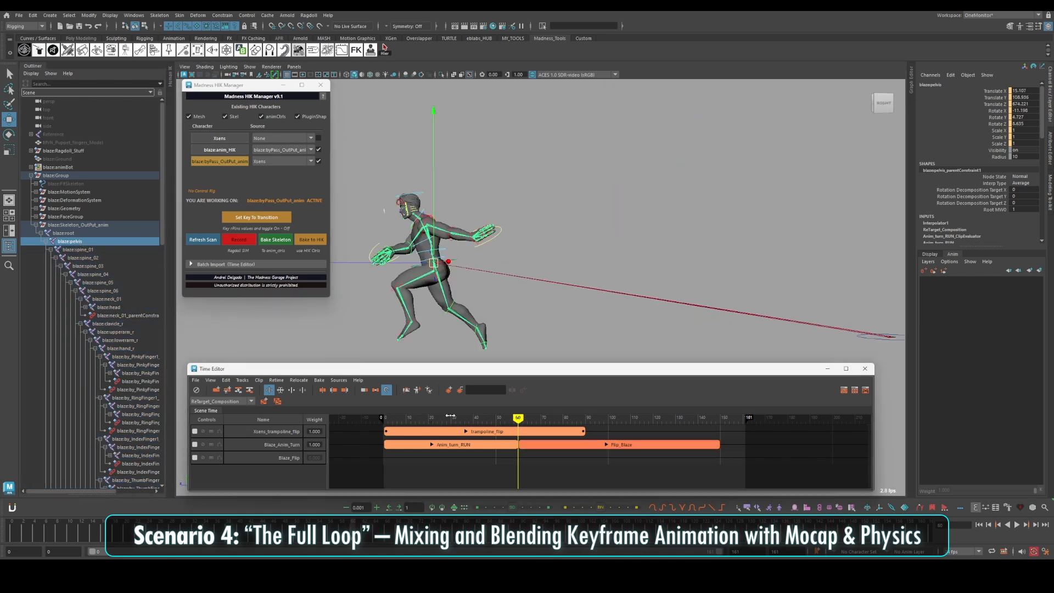
pyautogui.click(418, 389)
pyautogui.click(784, 329)
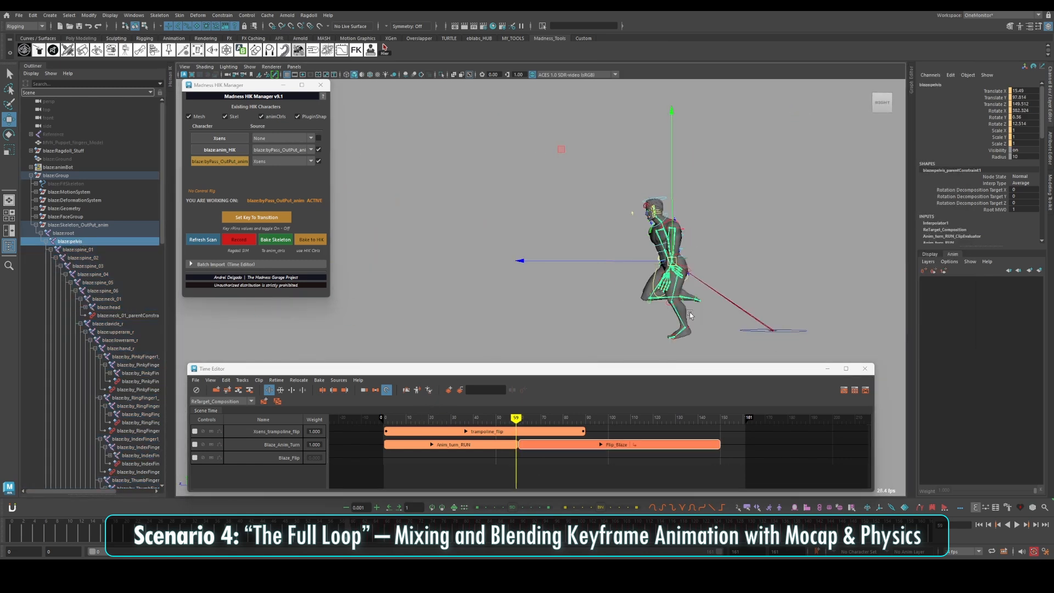
pyautogui.scroll(4, 593, 460)
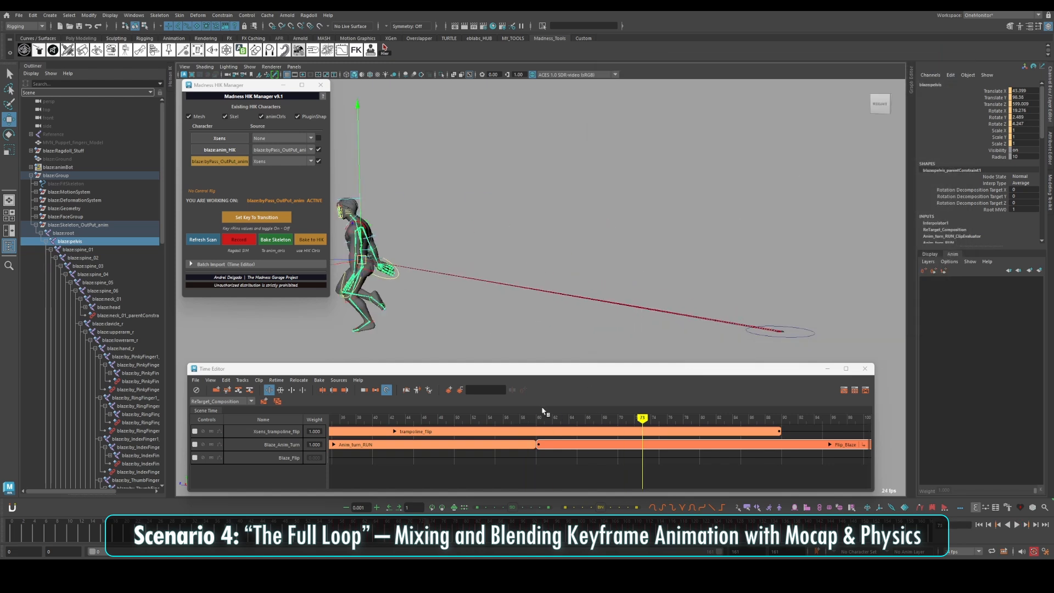
pyautogui.scroll(-4, 646, 457)
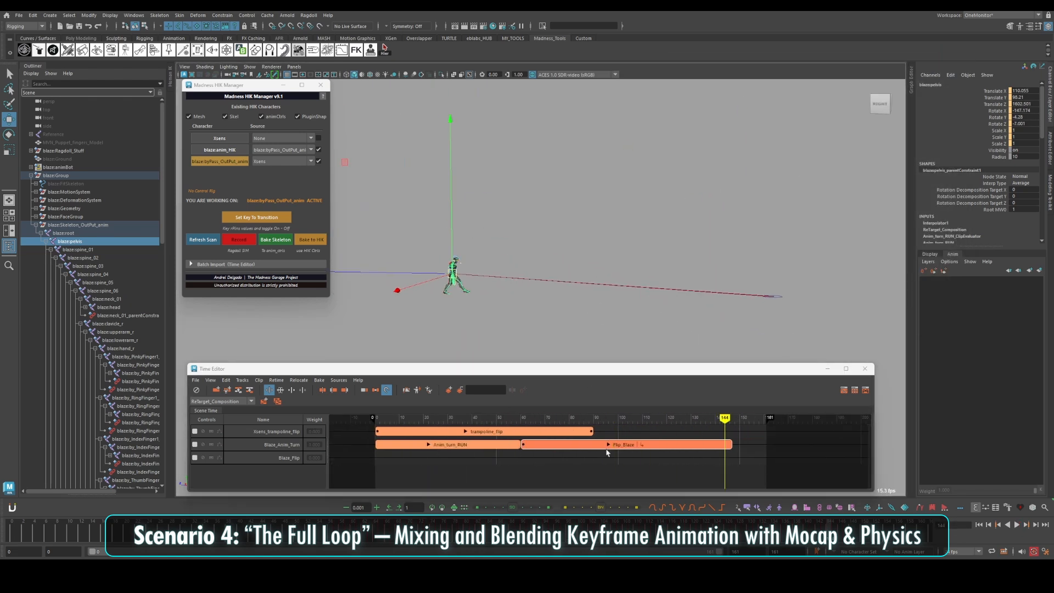
pyautogui.press('a')
pyautogui.click(464, 418)
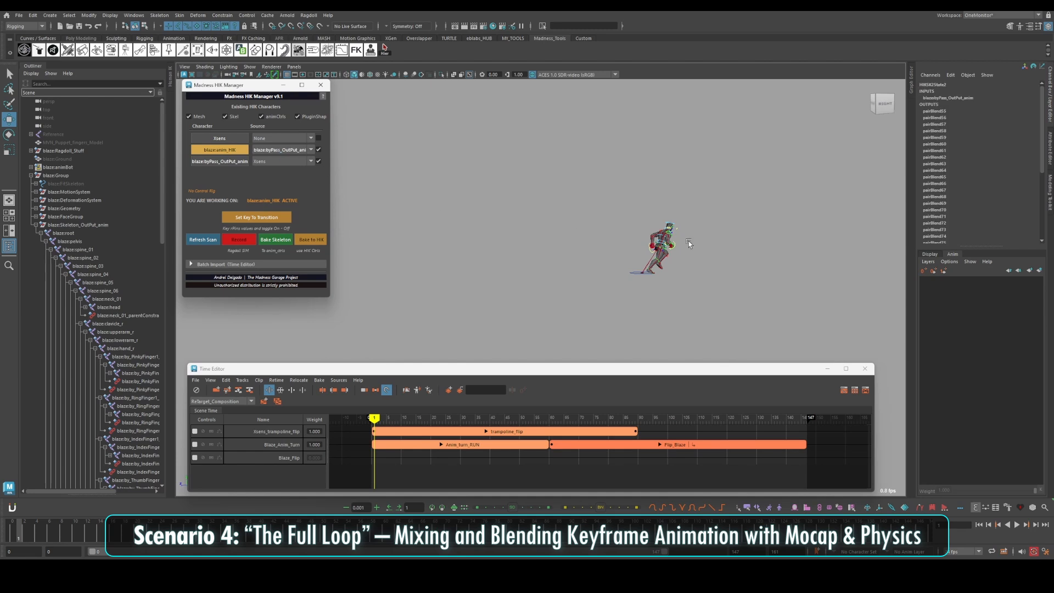
# Bake the combined clips to the animation controls of blaze:anim_HIK and hide the blaze:byPass_OutPut_anim character
pyautogui.click(222, 155)
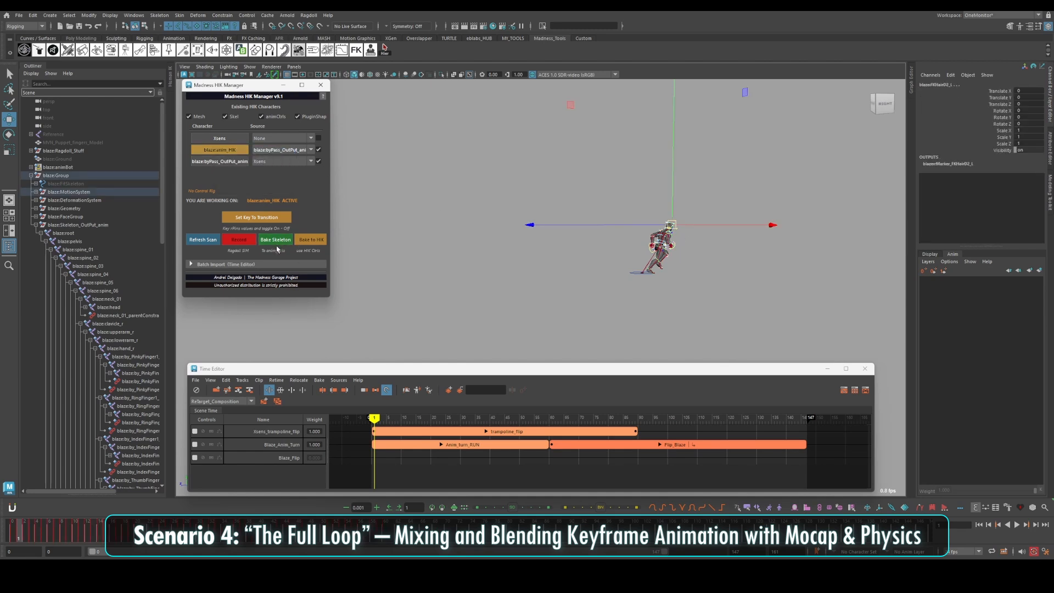
pyautogui.scroll(3, 618, 255)
pyautogui.keyDown('alt'); pyautogui.moveTo(609, 252); pyautogui.dragTo(590, 275); pyautogui.keyUp('alt')
pyautogui.scroll(1, 595, 275)
pyautogui.click(570, 419)
pyautogui.click(318, 161)
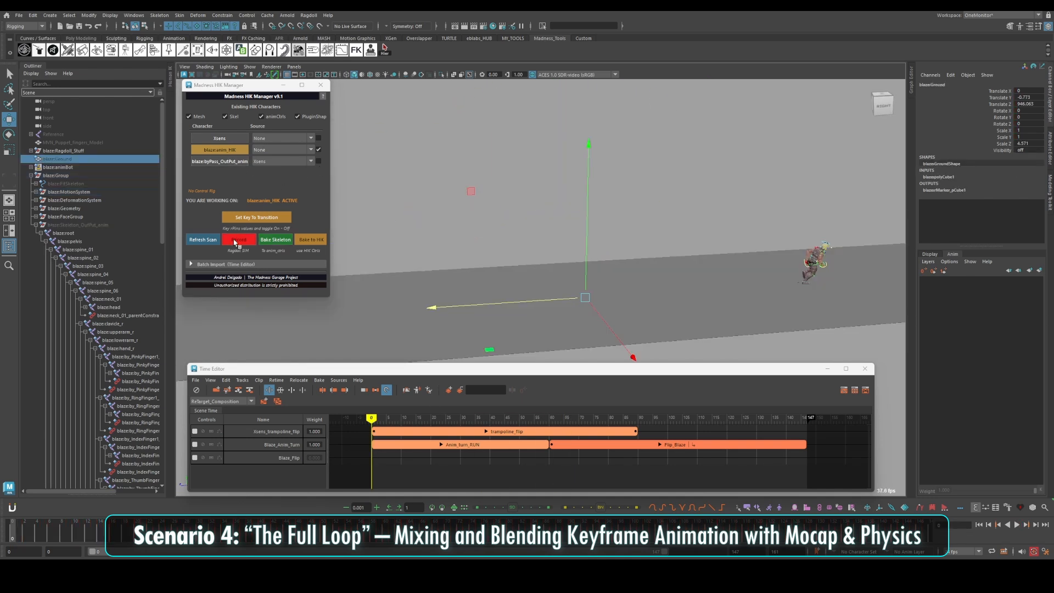
# Select the ragdoll ground, then select Blaze's rPins and toggle them on
pyautogui.rightClick(236, 241)
pyautogui.click(241, 218)
pyautogui.rightClick(242, 218)
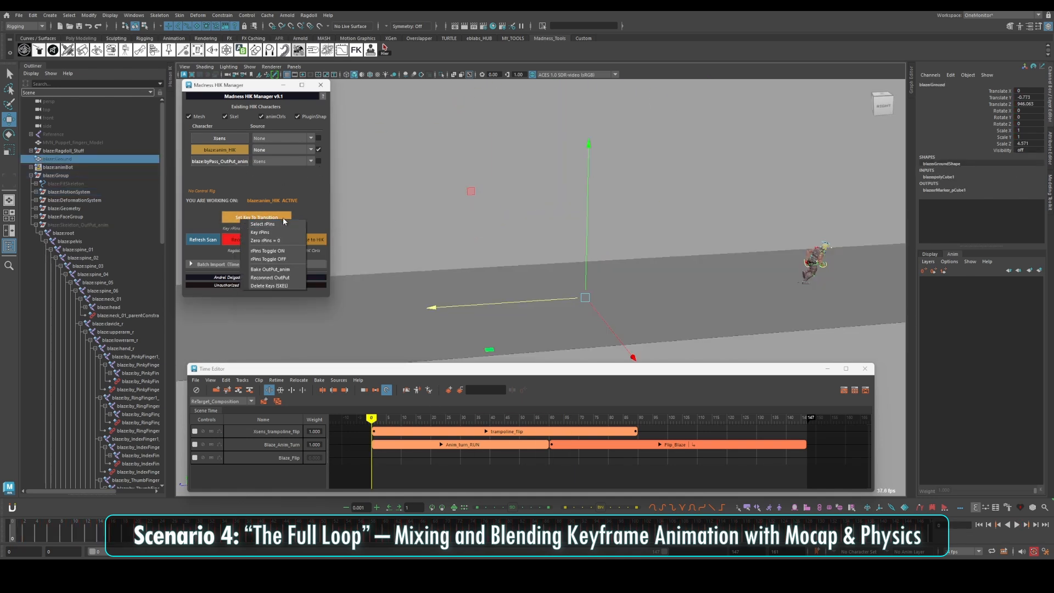
pyautogui.click(250, 224)
pyautogui.click(244, 529)
pyautogui.rightClick(257, 220)
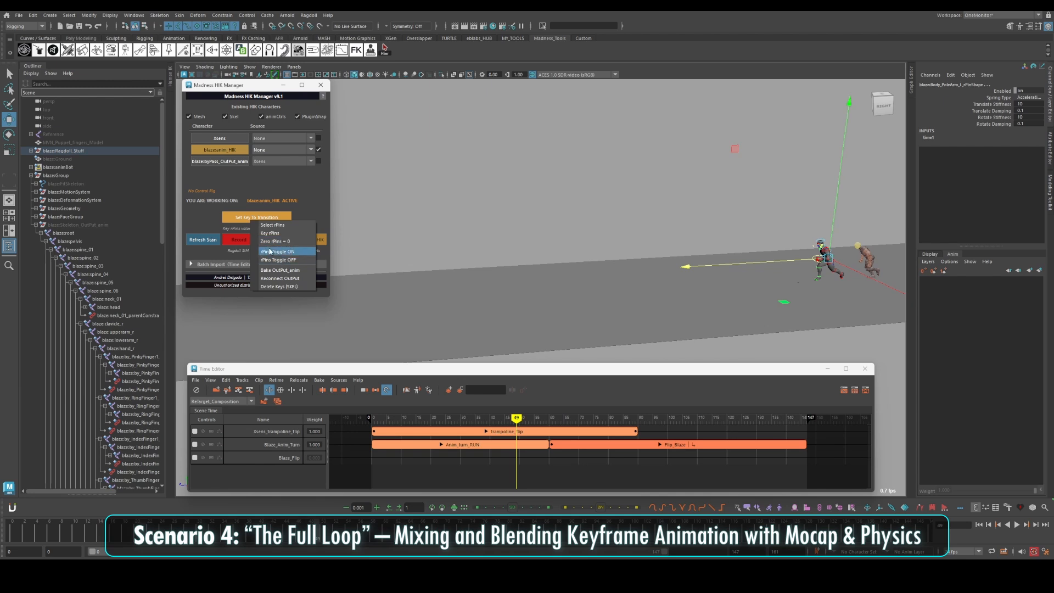
# Set the ragdoll group's behaviour to Simulated, key the rPins around frame 95 for the physics transition, and play the simulation
pyautogui.rightClick(232, 241)
pyautogui.click(251, 286)
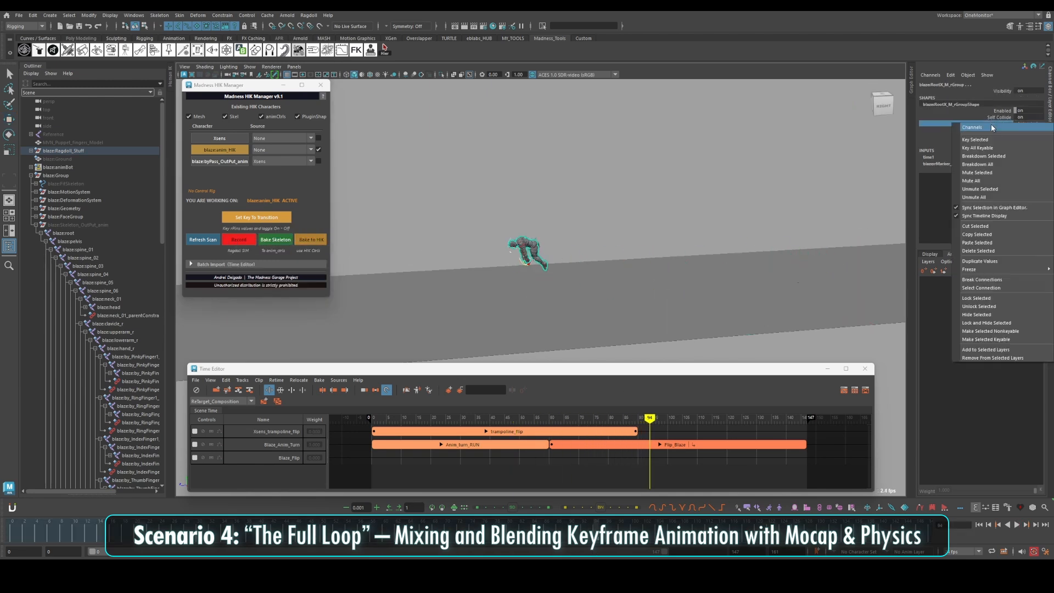
pyautogui.rightClick(264, 216)
pyautogui.click(289, 230)
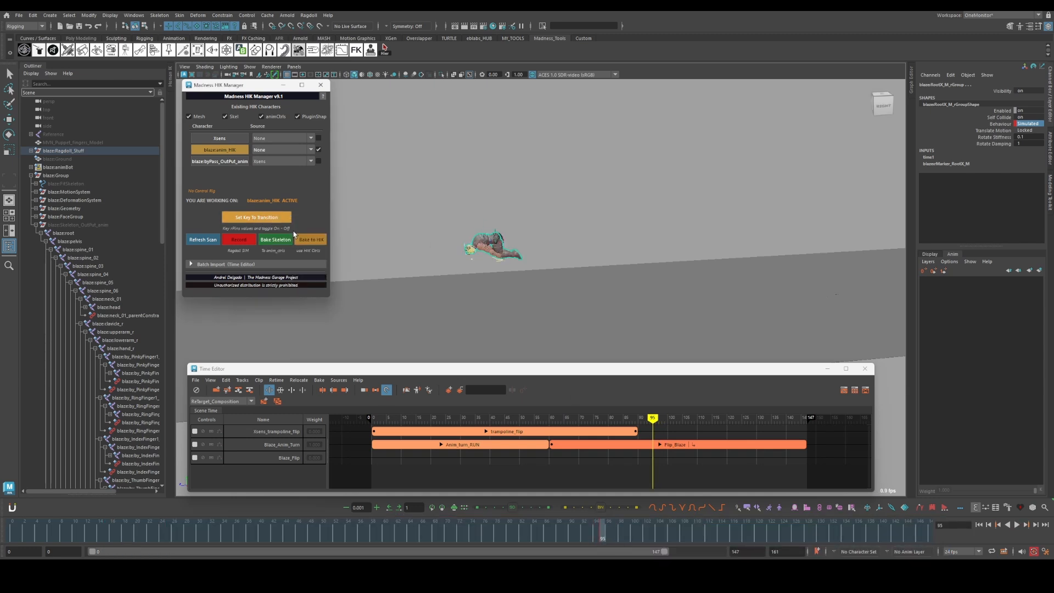
pyautogui.click(621, 538)
pyautogui.rightClick(242, 216)
pyautogui.hotkey('alt', 'v')
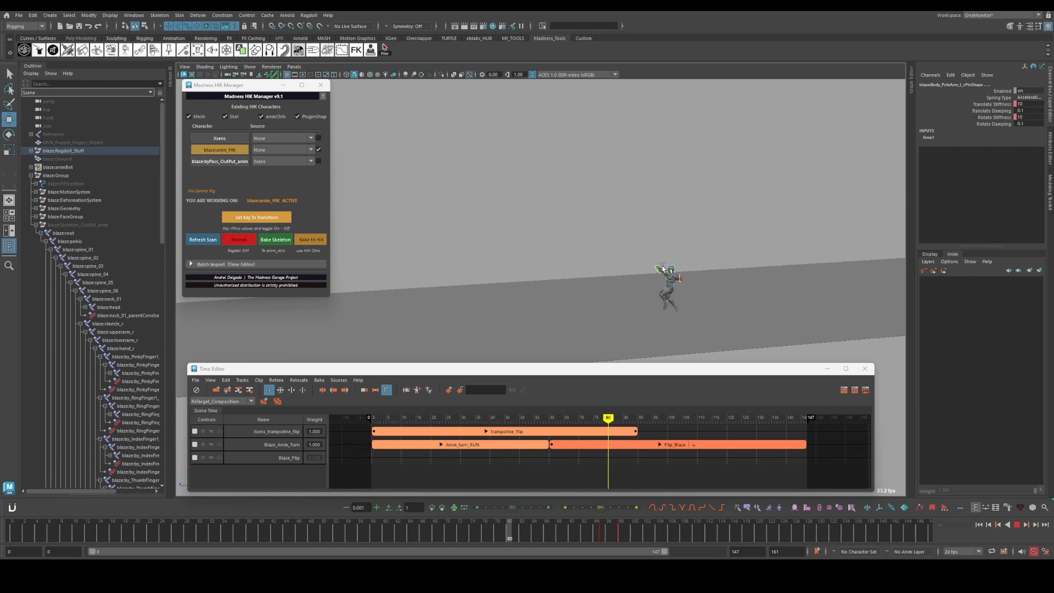
pyautogui.hotkey('alt', 'v')
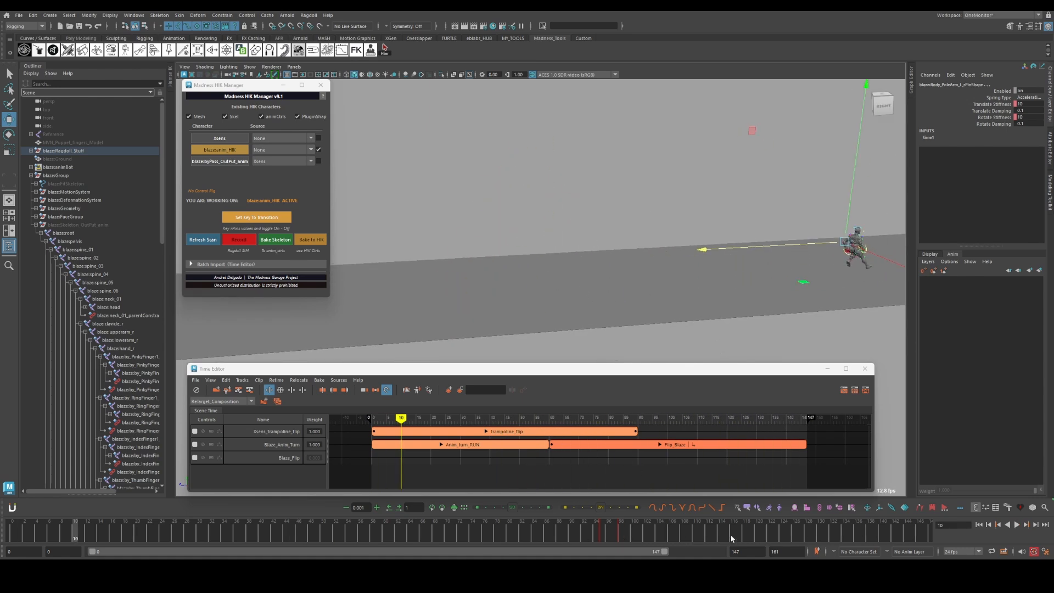
# Shift the rPins' transition keys to about frame 100 and record the ragdoll simulation to Blaze's controls
pyautogui.rightClick(281, 218)
pyautogui.click(301, 225)
pyautogui.click(548, 532)
pyautogui.keyDown('shift'); pyautogui.moveTo(548, 533); pyautogui.dragTo(568, 535); pyautogui.keyUp('shift')
pyautogui.moveTo(559, 534); pyautogui.dragTo(587, 533)
pyautogui.moveTo(596, 534); pyautogui.dragTo(550, 533)
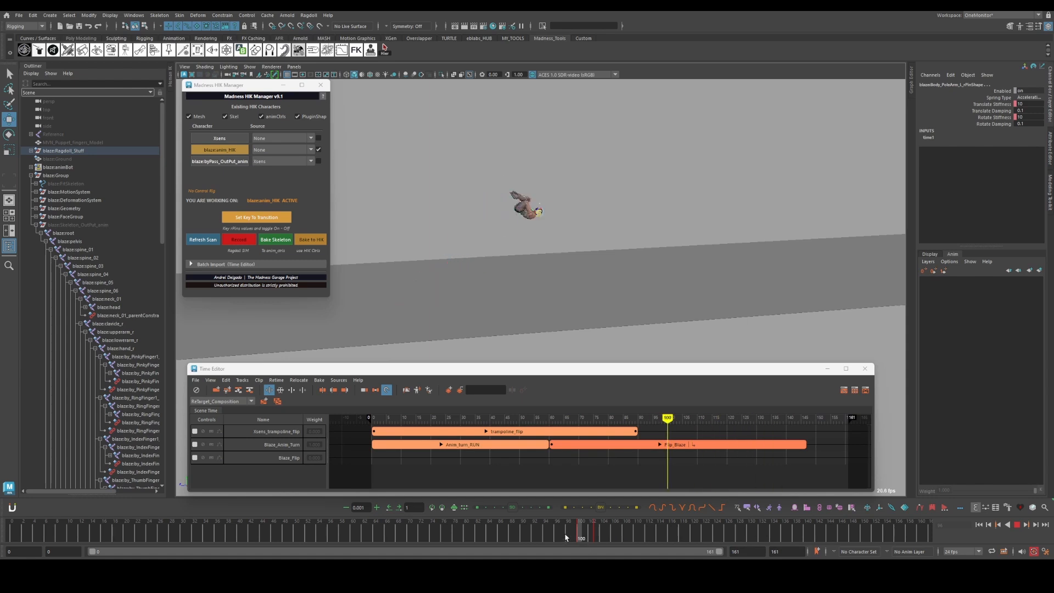
pyautogui.click(241, 242)
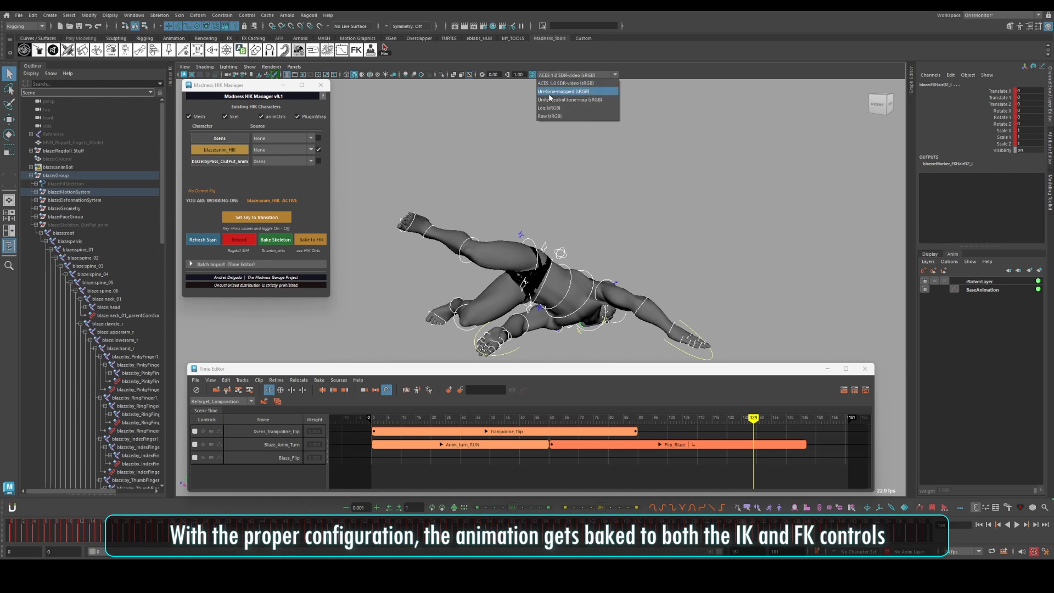
# Set the viewport's view transform to Unity neutral tone-map and display Blaze with textures
pyautogui.click(572, 101)
pyautogui.click(377, 75)
pyautogui.keyDown('alt'); pyautogui.moveTo(582, 275); pyautogui.dragTo(514, 193, button='middle'); pyautogui.keyUp('alt')
pyautogui.keyDown('alt'); pyautogui.moveTo(515, 194); pyautogui.dragTo(439, 225); pyautogui.keyUp('alt')
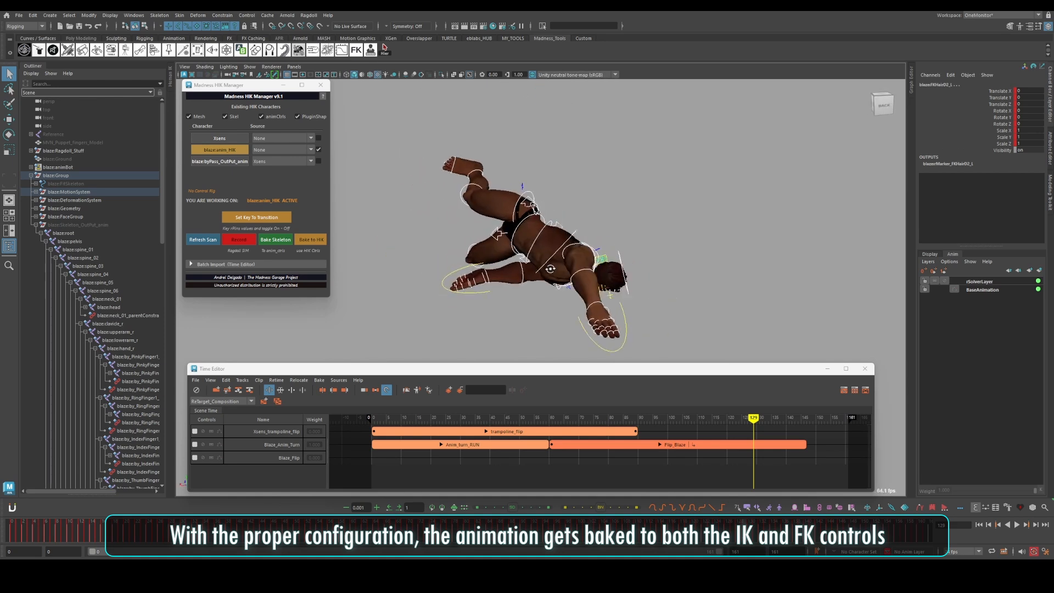
# Adjust the FKIKBlend attribute on Blaze's limb switch controls to change them between FK and IK
pyautogui.click(589, 254)
pyautogui.keyDown('alt'); pyautogui.moveTo(588, 257); pyautogui.dragTo(527, 262); pyautogui.keyUp('alt')
pyautogui.click(1000, 91)
pyautogui.moveTo(780, 219); pyautogui.dragTo(839, 219, button='middle')
pyautogui.keyDown('alt'); pyautogui.moveTo(588, 247); pyautogui.dragTo(658, 253); pyautogui.keyUp('alt')
pyautogui.click(531, 190)
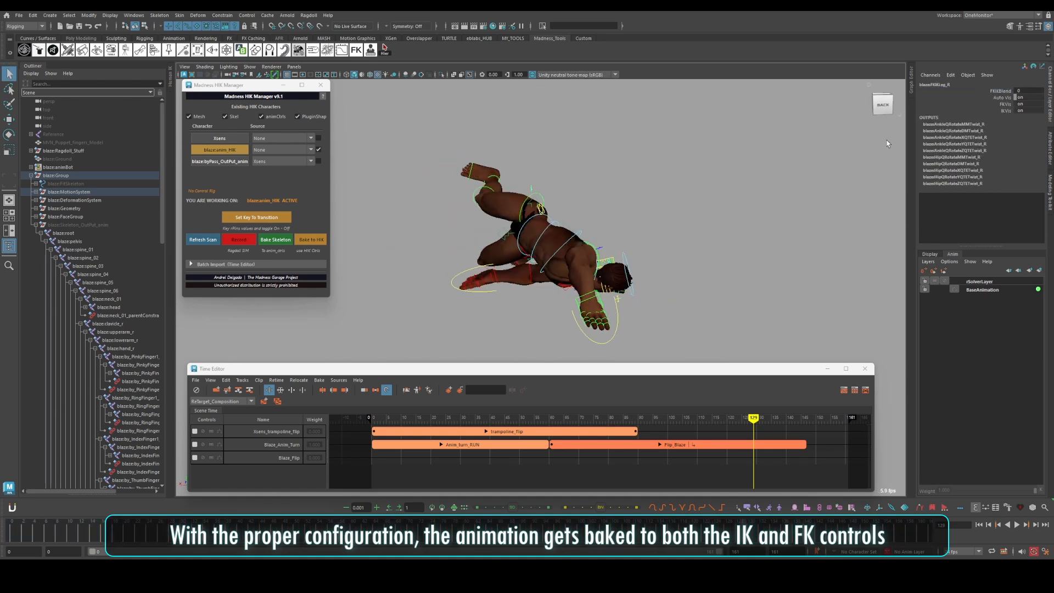
pyautogui.click(1001, 91)
pyautogui.moveTo(779, 218); pyautogui.dragTo(841, 219, button='middle')
# Select Blaze's IKArm_R control and move it slightly to adjust the baked fall pose
pyautogui.keyDown('alt'); pyautogui.moveTo(631, 264); pyautogui.dragTo(480, 171); pyautogui.keyUp('alt')
pyautogui.click(438, 177)
pyautogui.press('w')
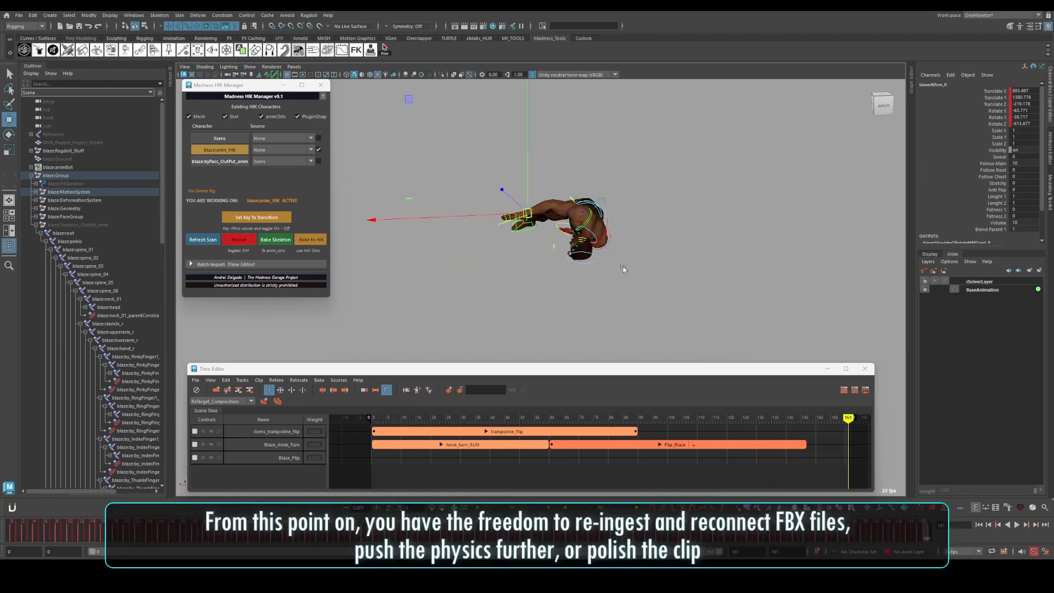
pyautogui.moveTo(623, 269)
pyautogui.keyDown('alt'); pyautogui.mouseDown()
pyautogui.moveTo(648, 271)
pyautogui.moveTo(632, 268)
pyautogui.mouseUp(); pyautogui.keyUp('alt')
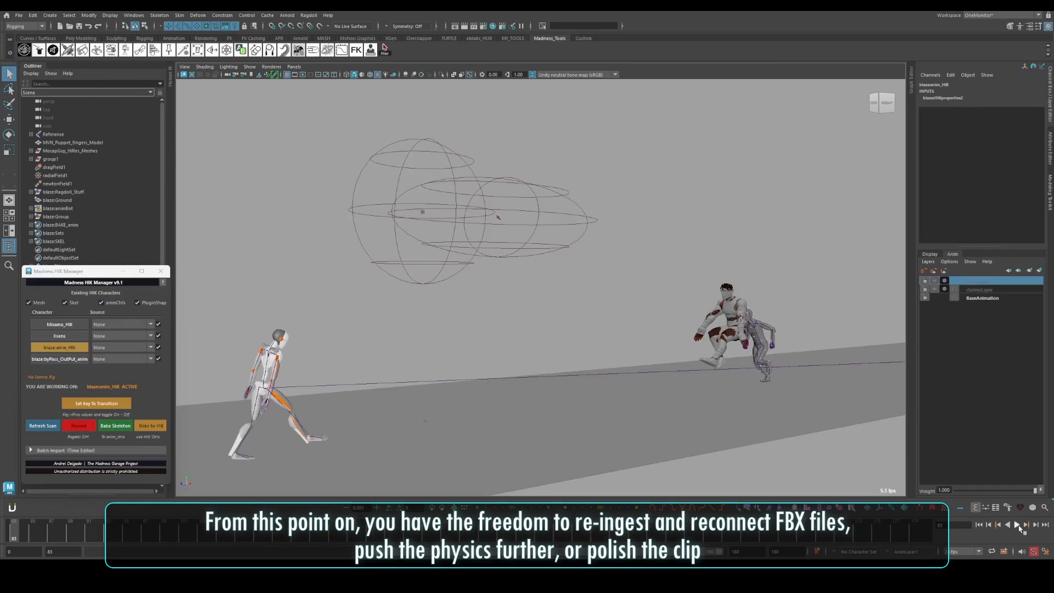